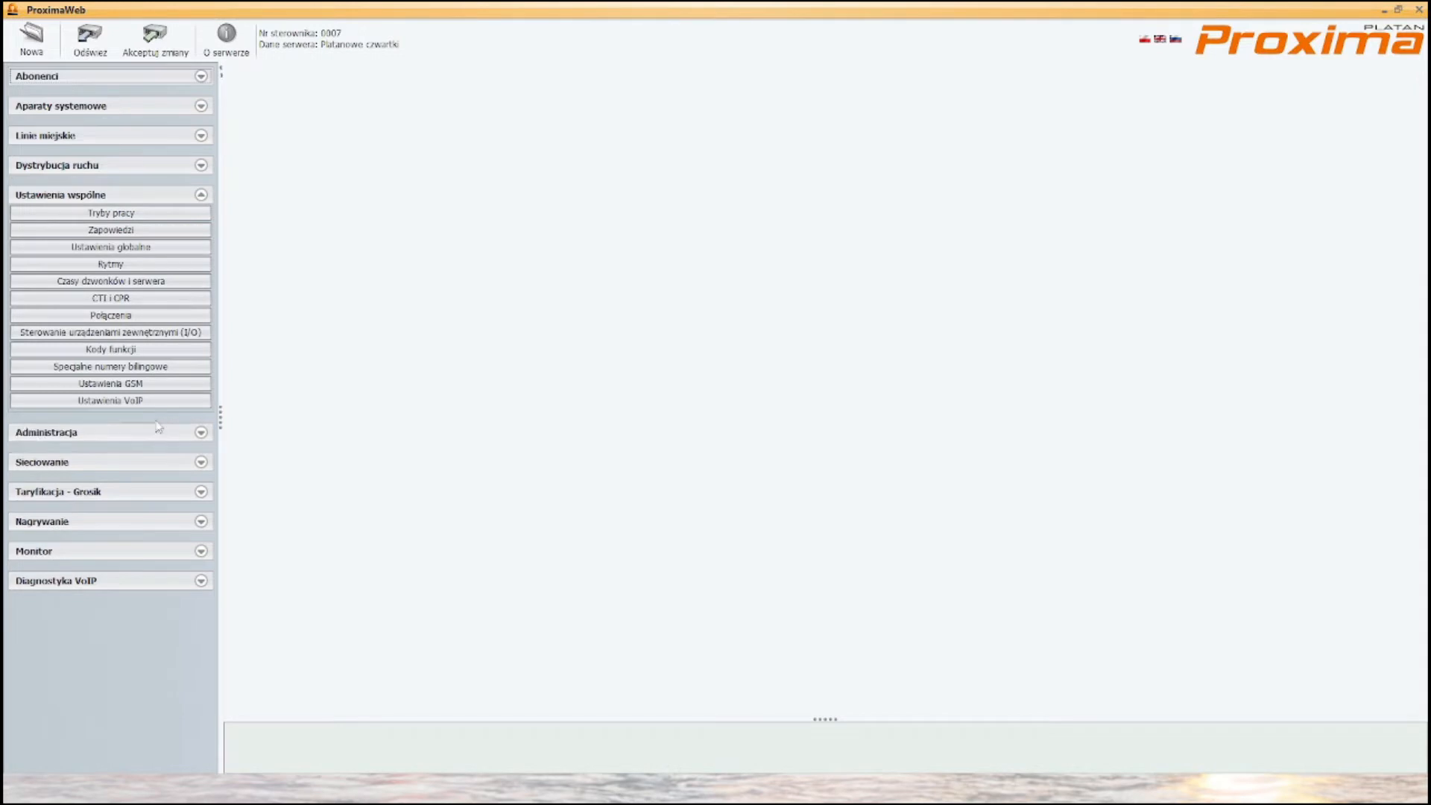
- In the shared VoIP settings, set the public IP of stack 1 to 192.168.0.201 and accept the changes
click(166, 403)
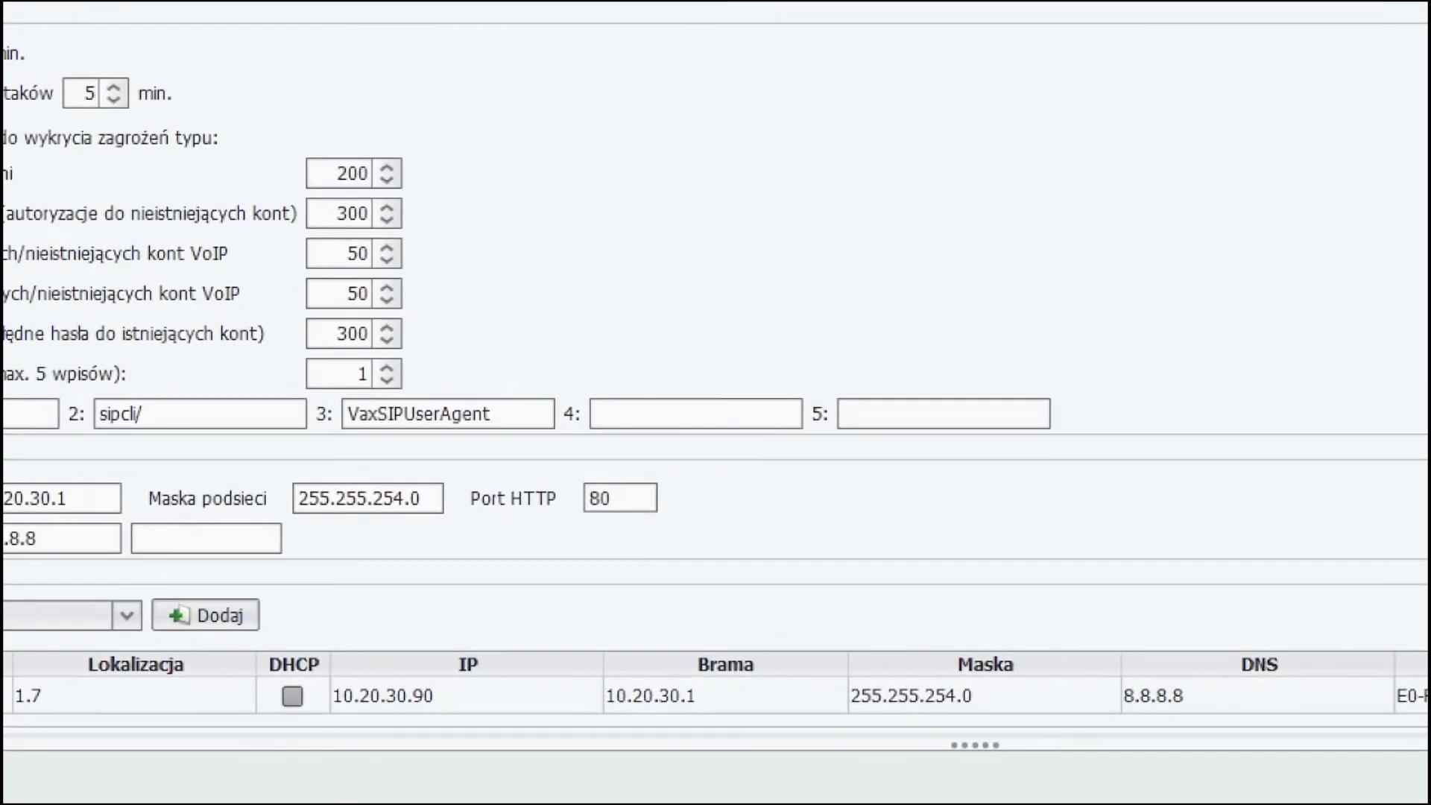
drag(281, 648, 522, 738)
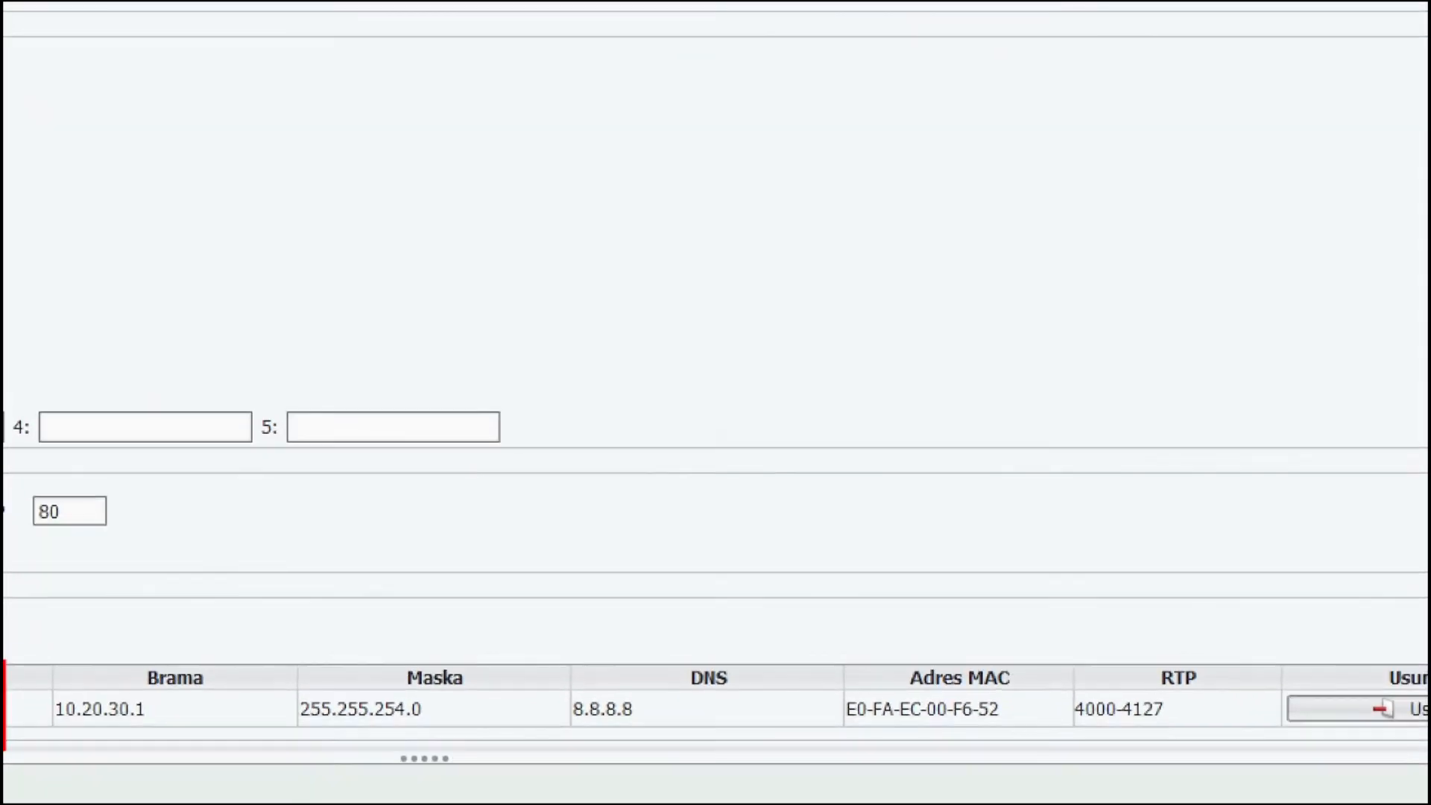
mouse_move(1046, 643)
mouse_down()
mouse_move(1068, 704)
mouse_move(1241, 732)
mouse_up()
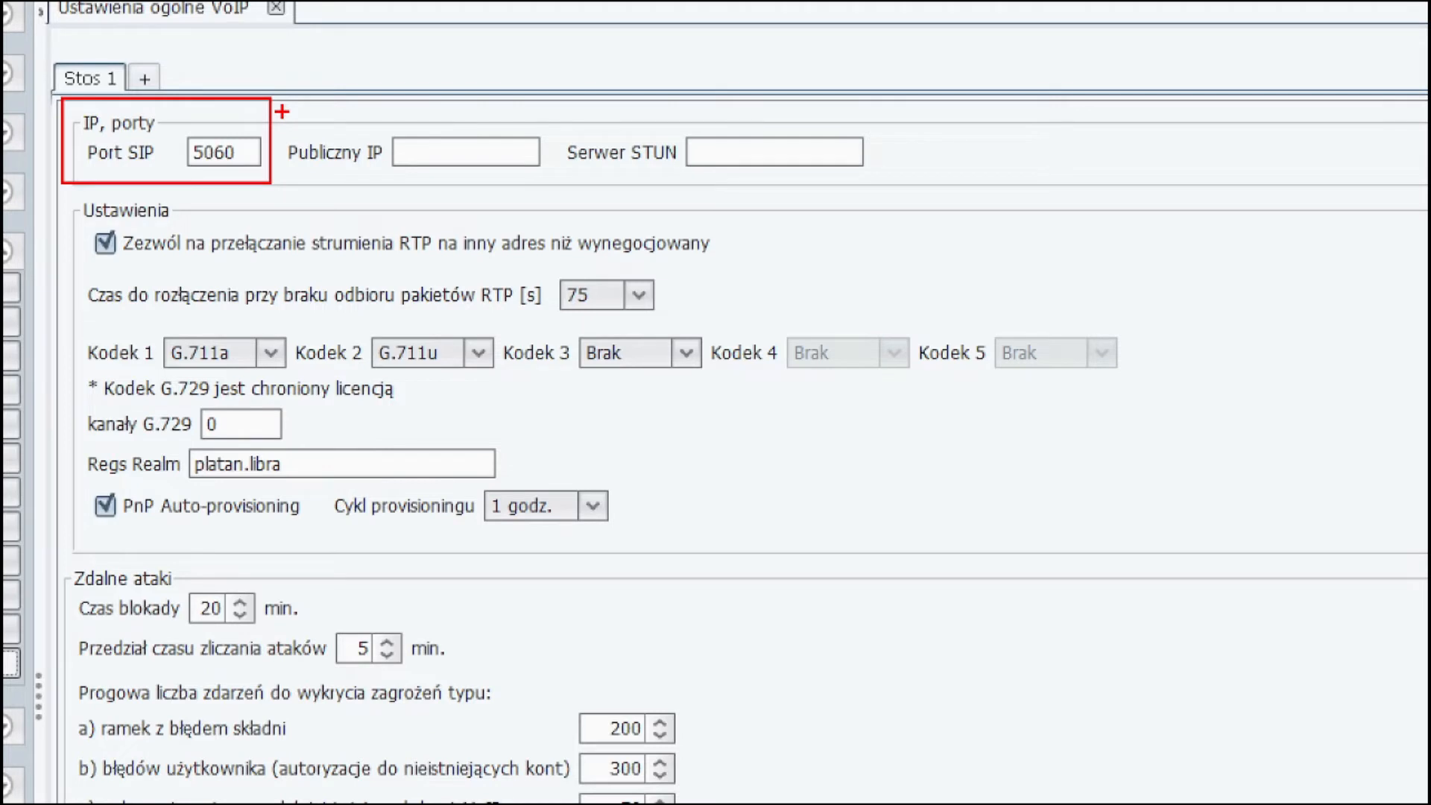
drag(281, 111, 559, 186)
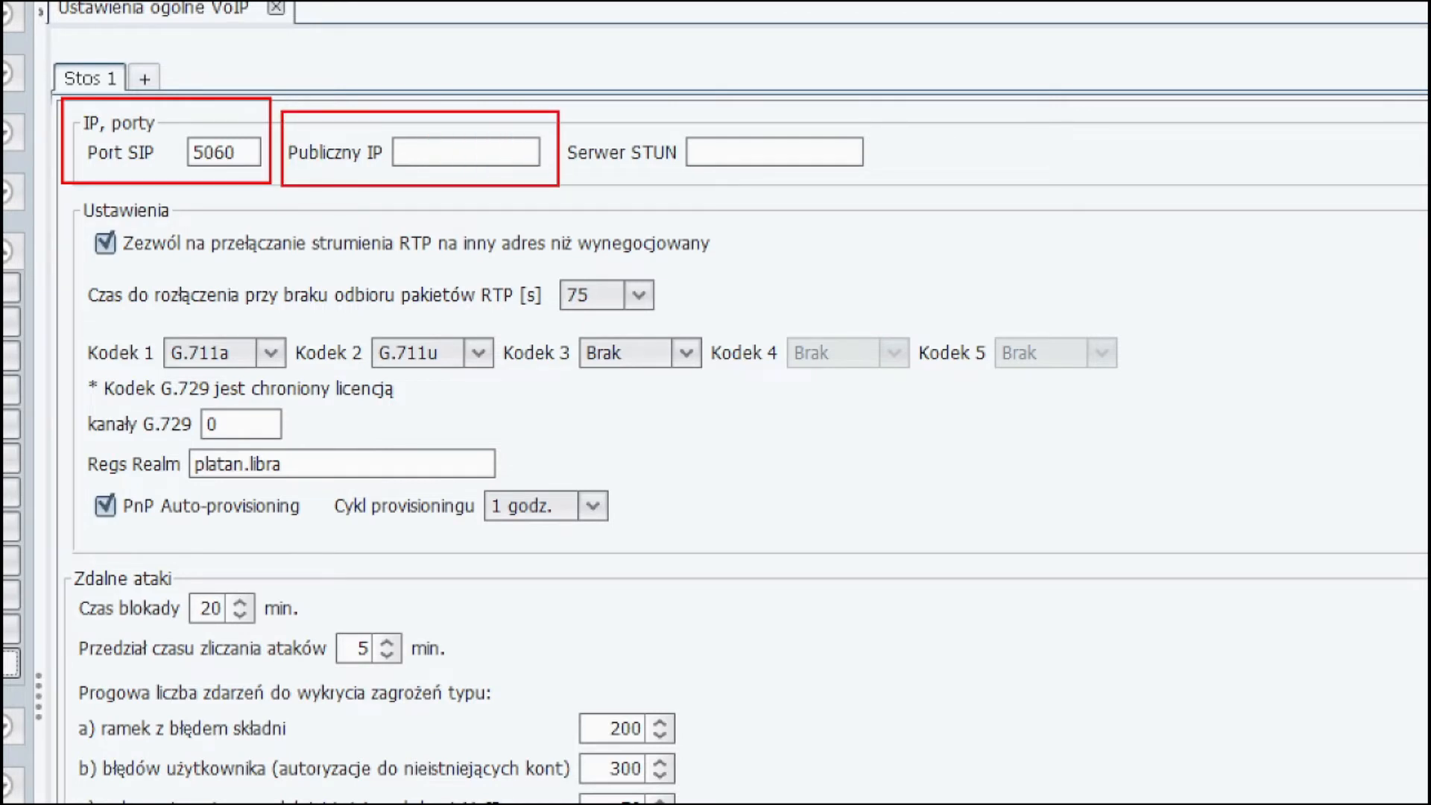
drag(340, 166, 335, 245)
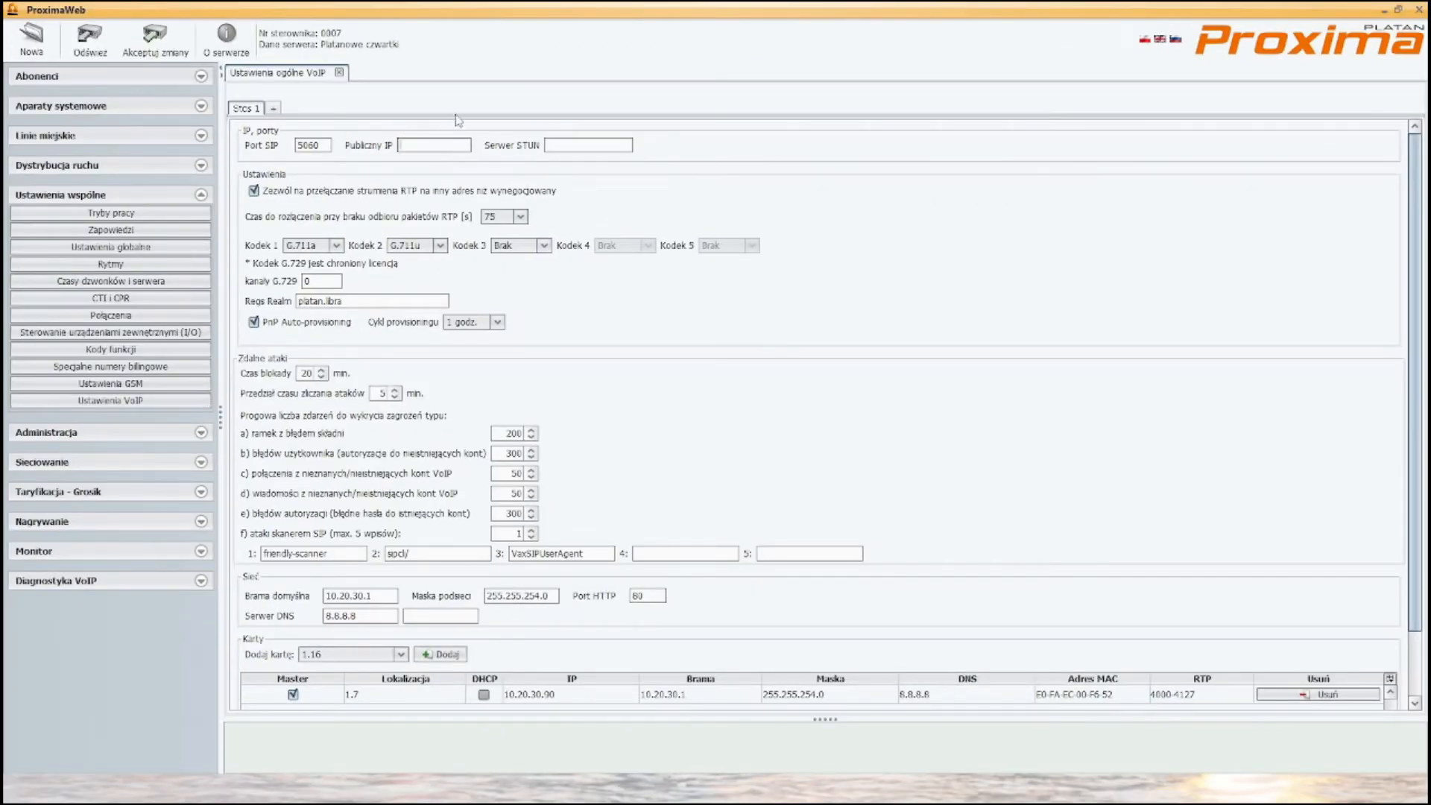
text(192.168.0.201)
click(155, 41)
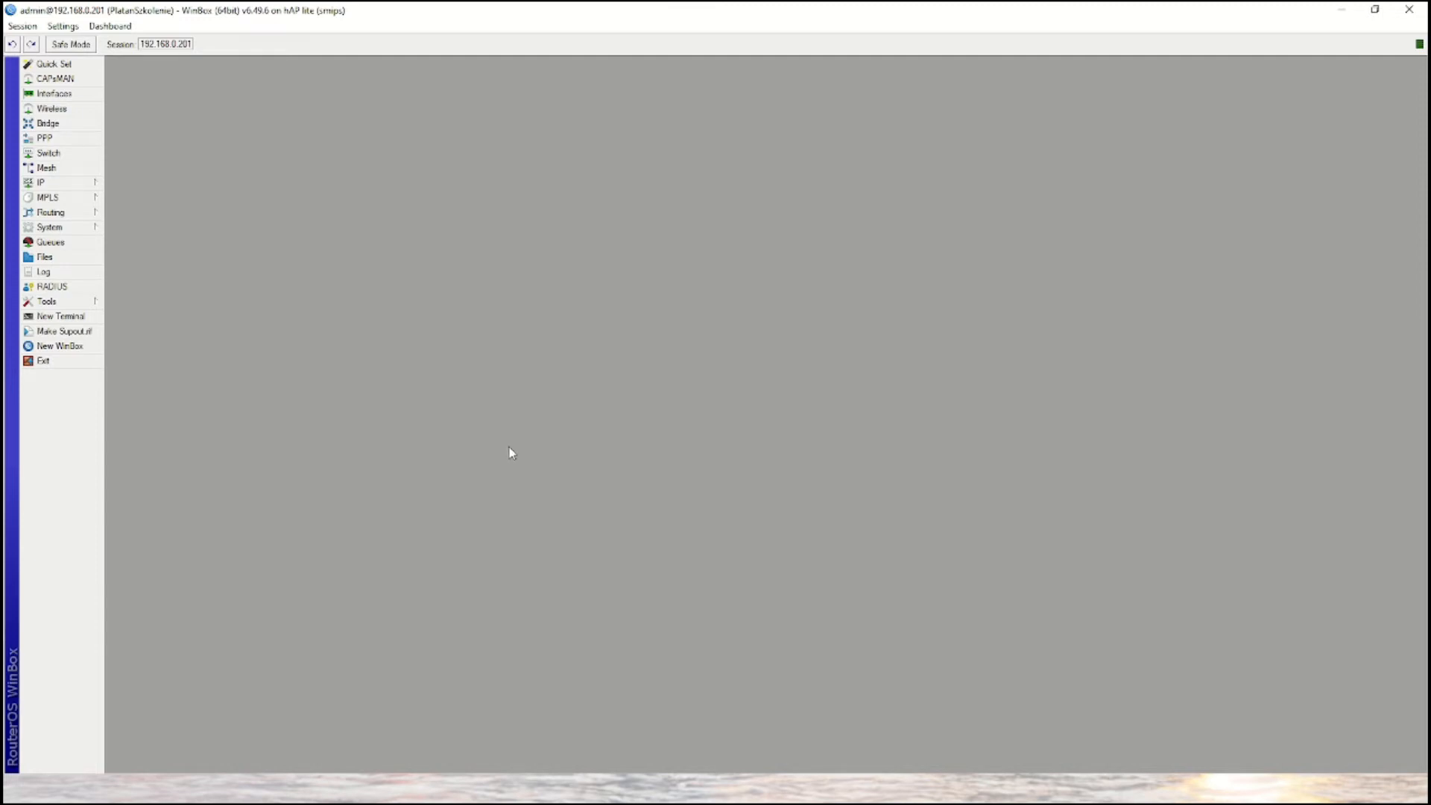
- Switch to WinBox and open the router's IP firewall filter rules
click(69, 189)
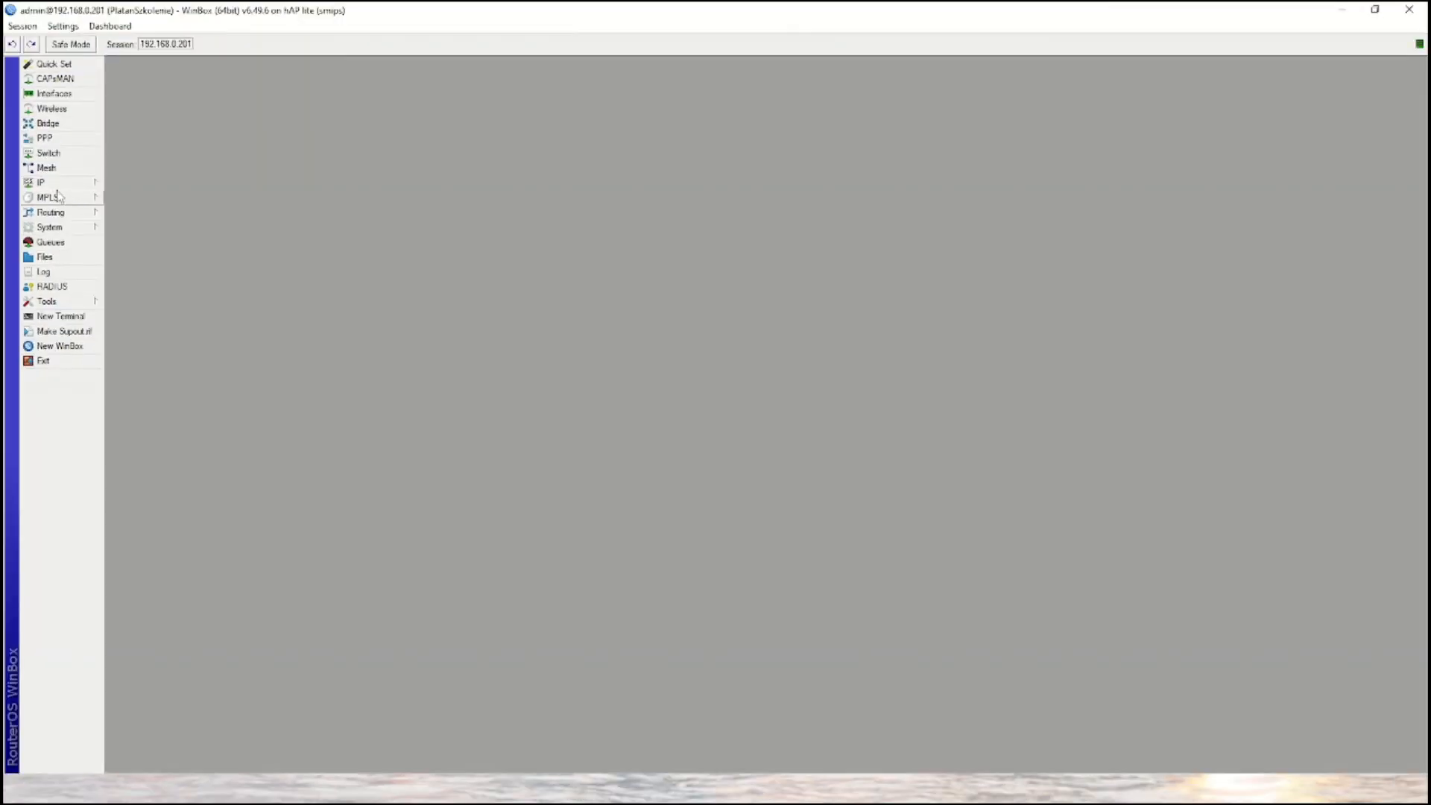
click(42, 182)
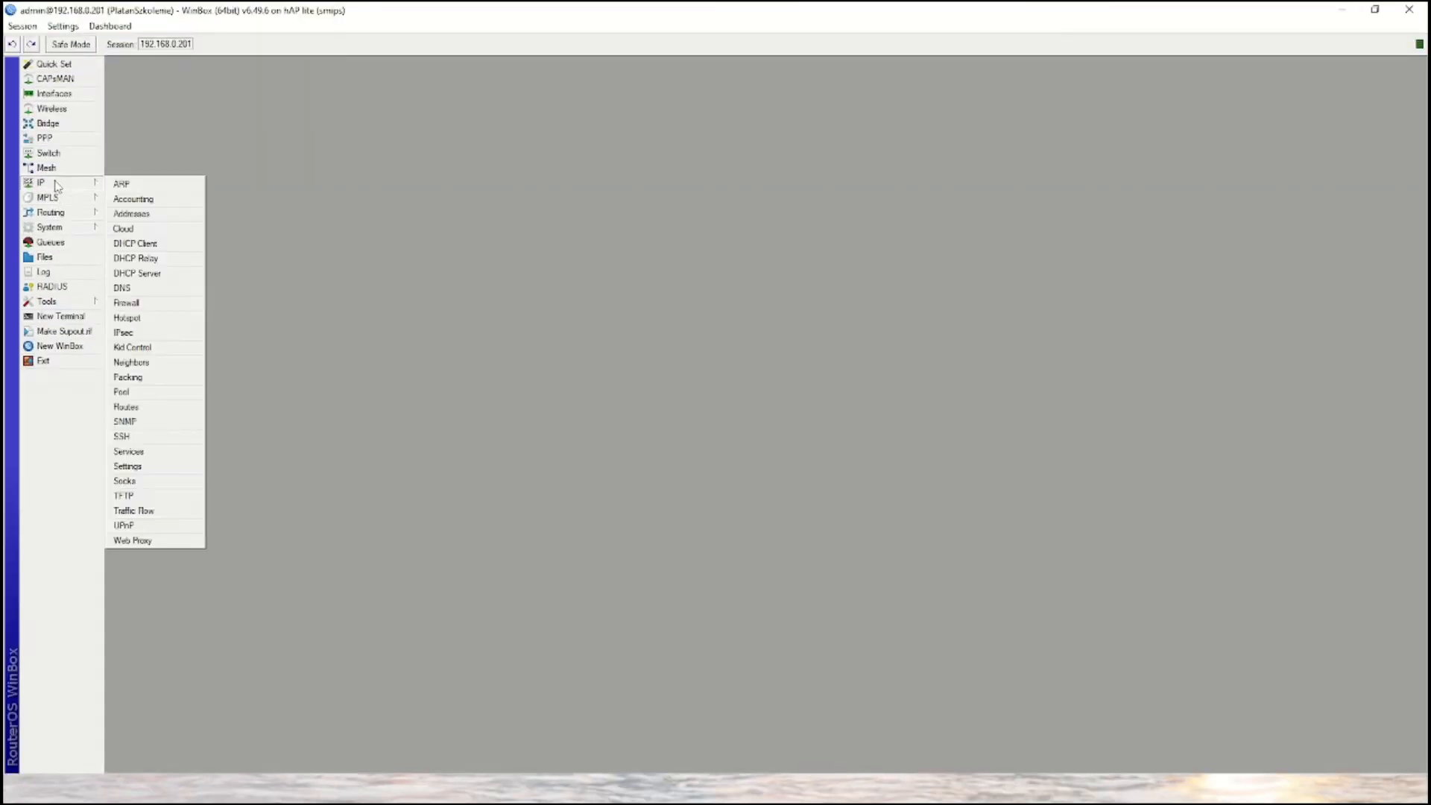
click(129, 309)
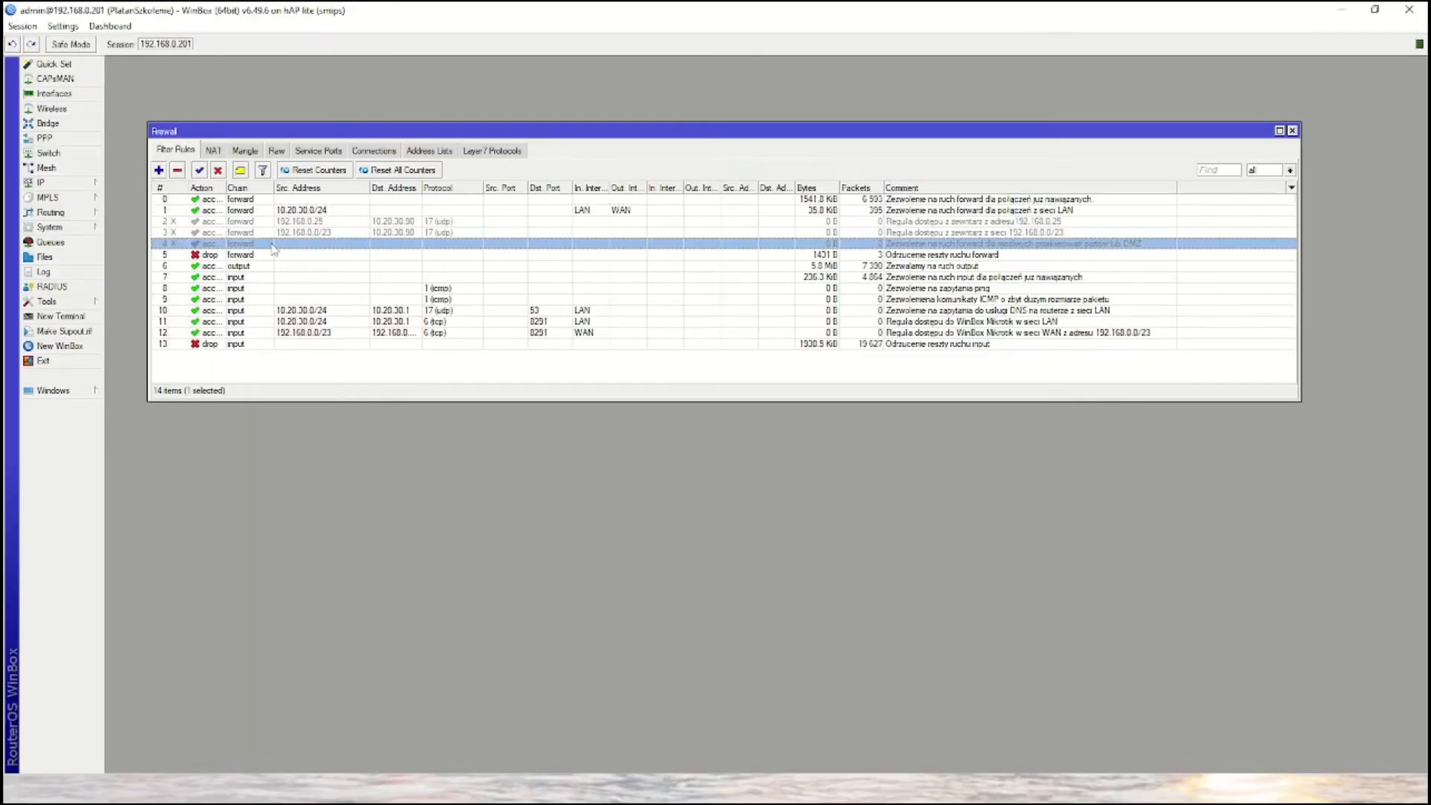
- Examine the general conditions and action of forward rule 4 for port redirections, then close it without changes
double_click(274, 245)
drag(713, 331, 521, 267)
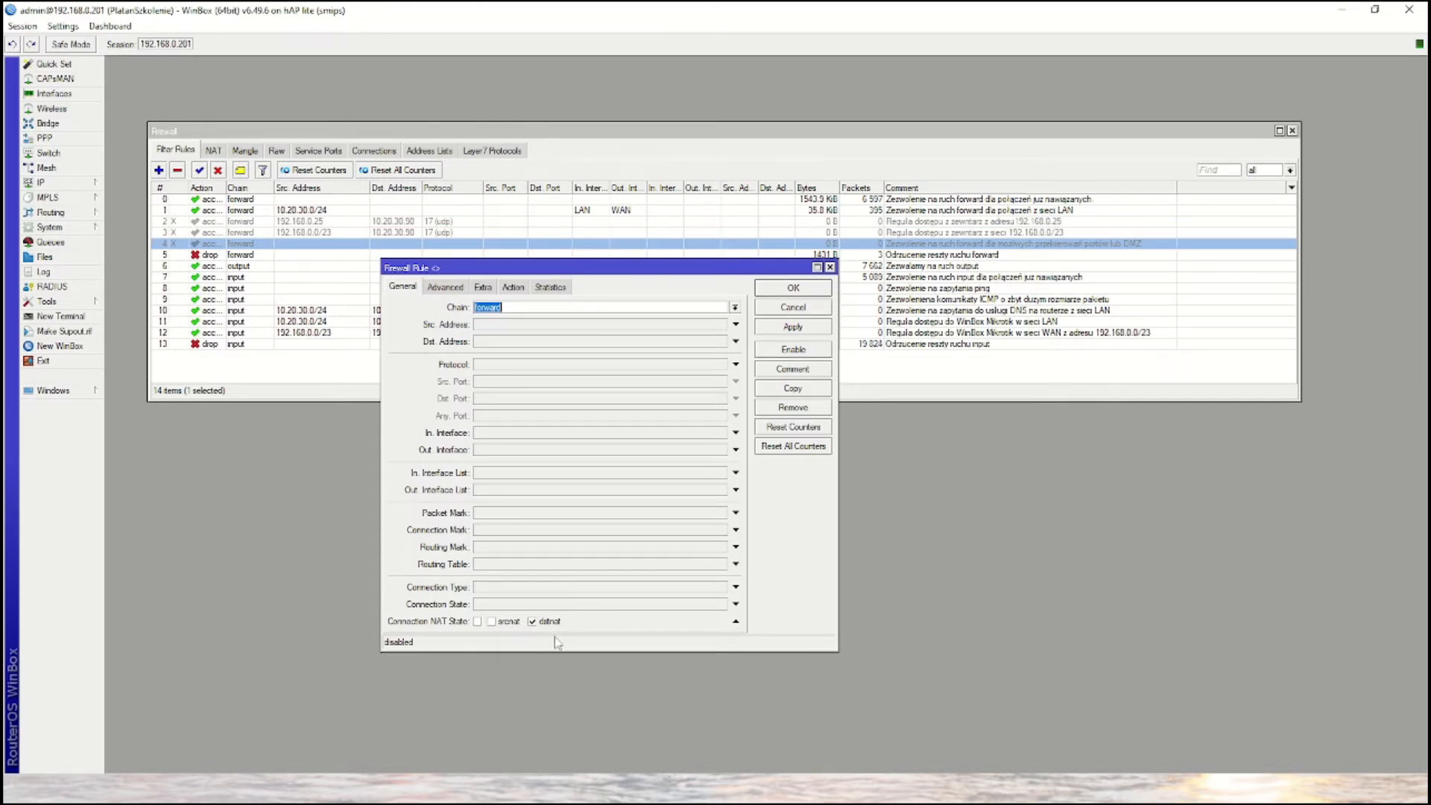
click(513, 288)
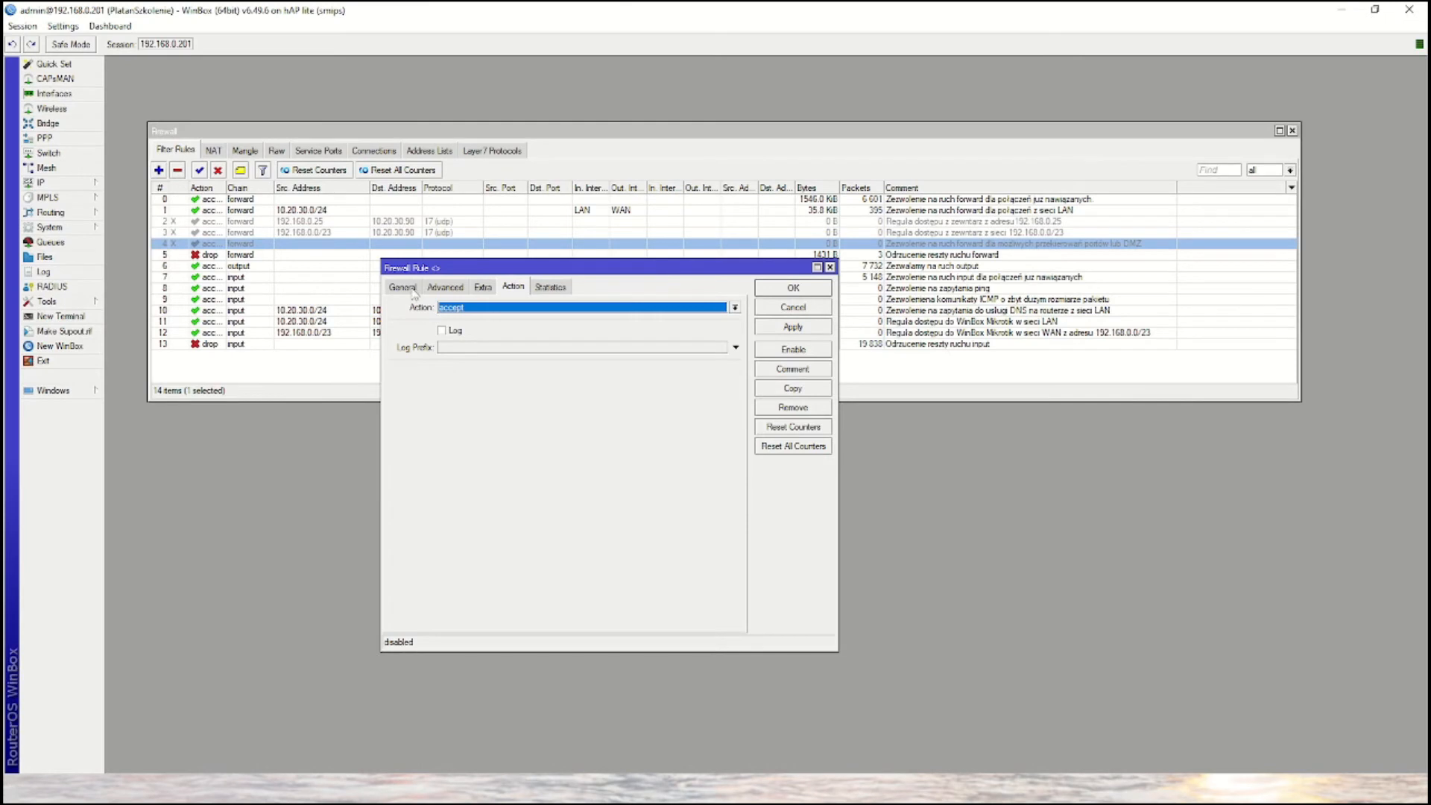
click(399, 270)
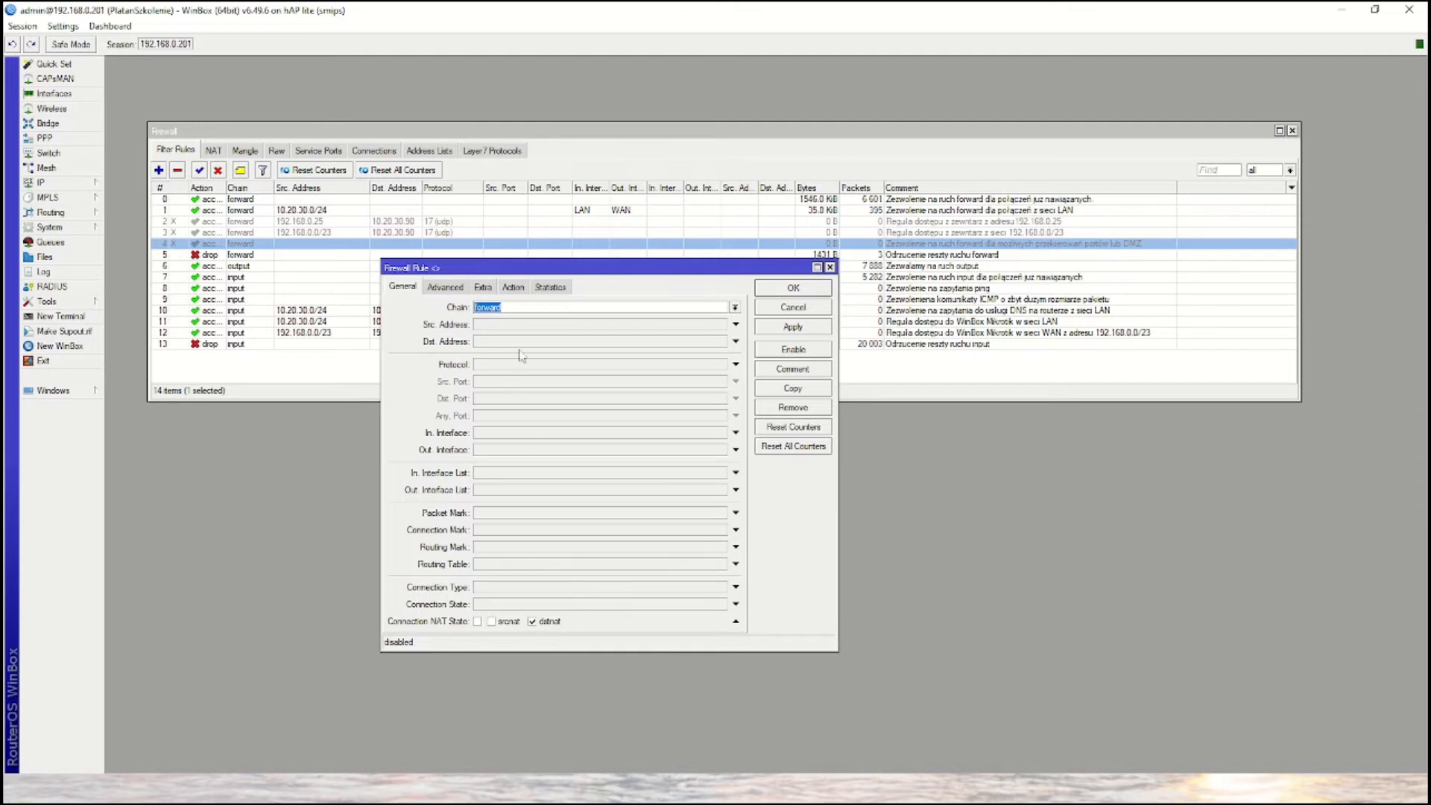
click(514, 288)
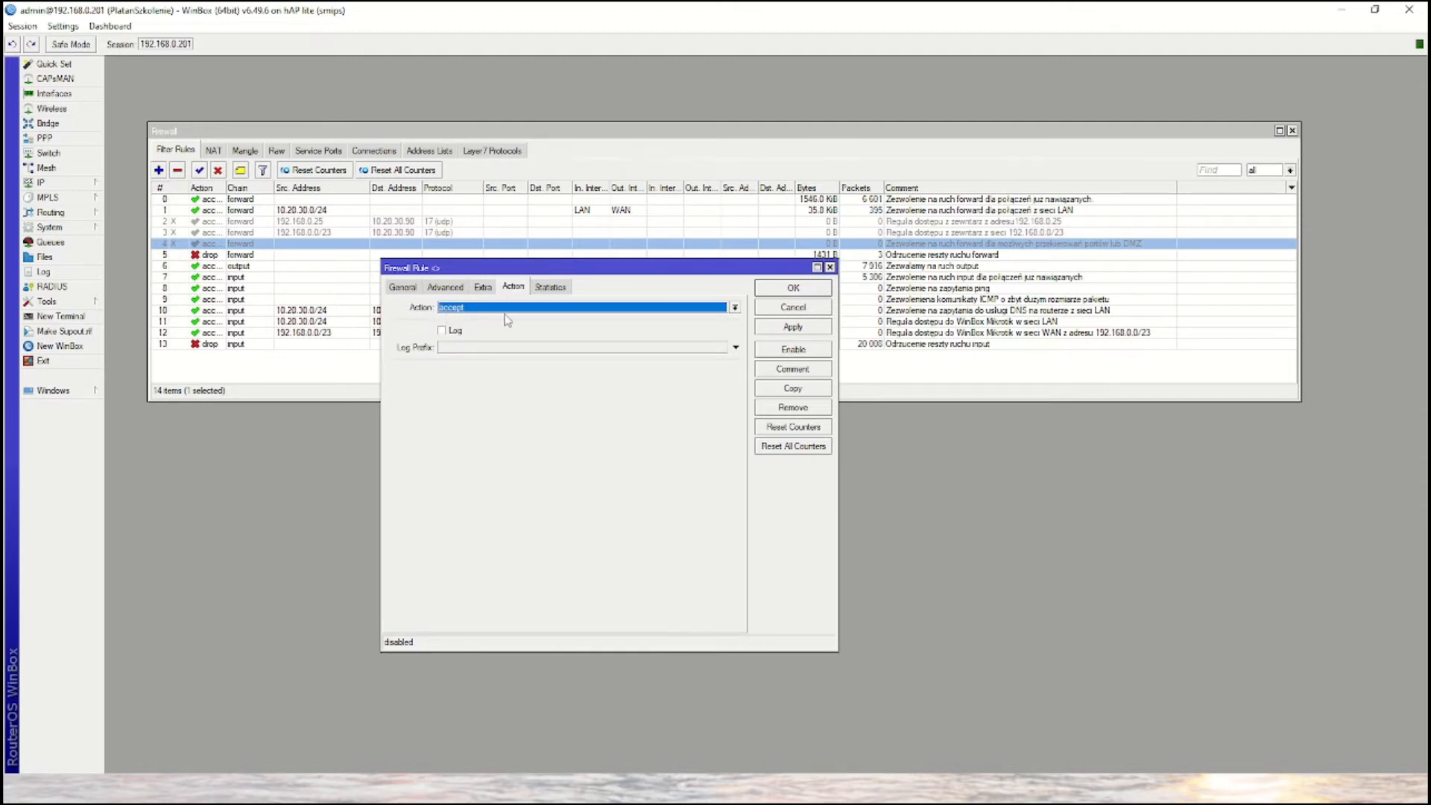
click(810, 307)
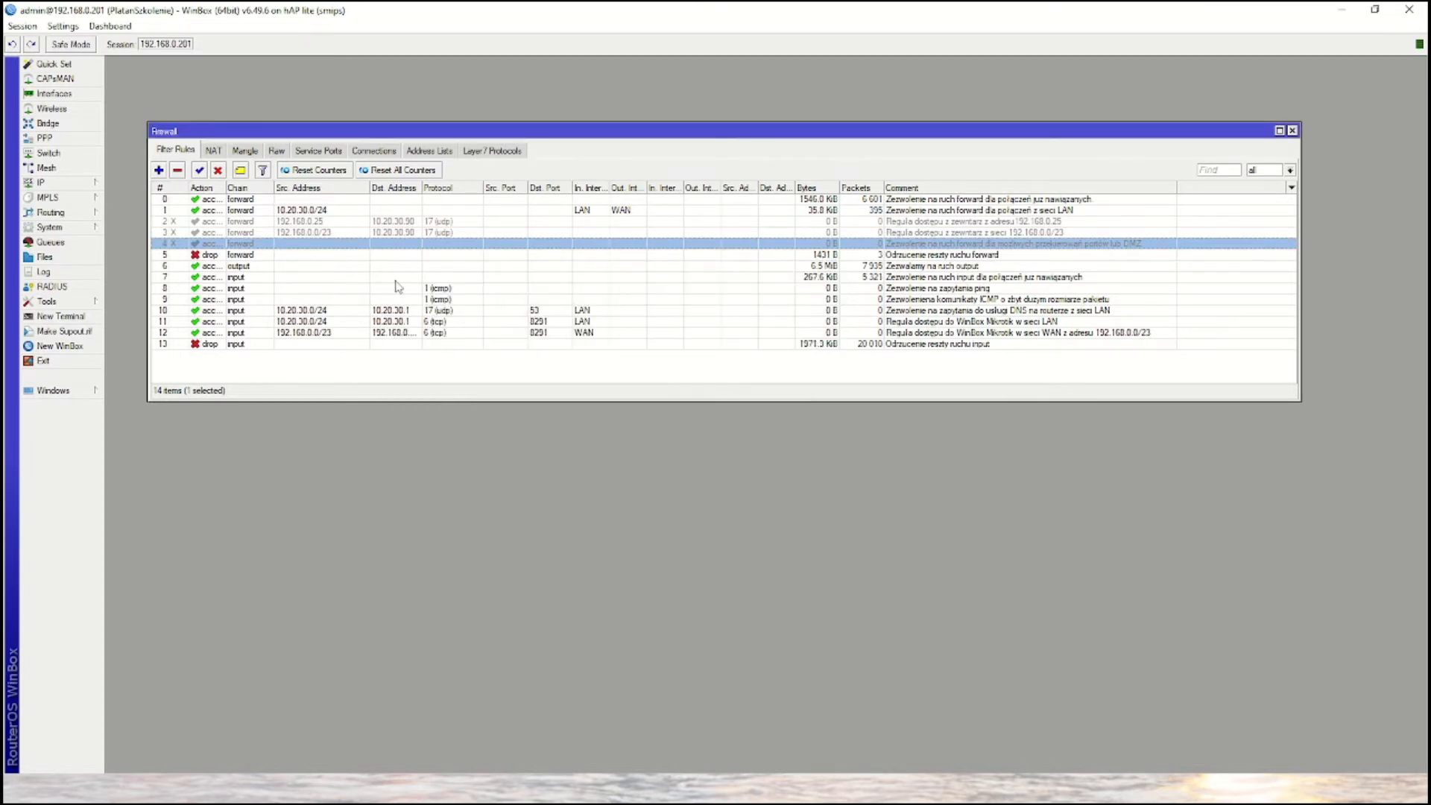
- Examine the source, destination, protocol and action of the forward rule for source address 192.168.0.25, then close it without changes
double_click(320, 222)
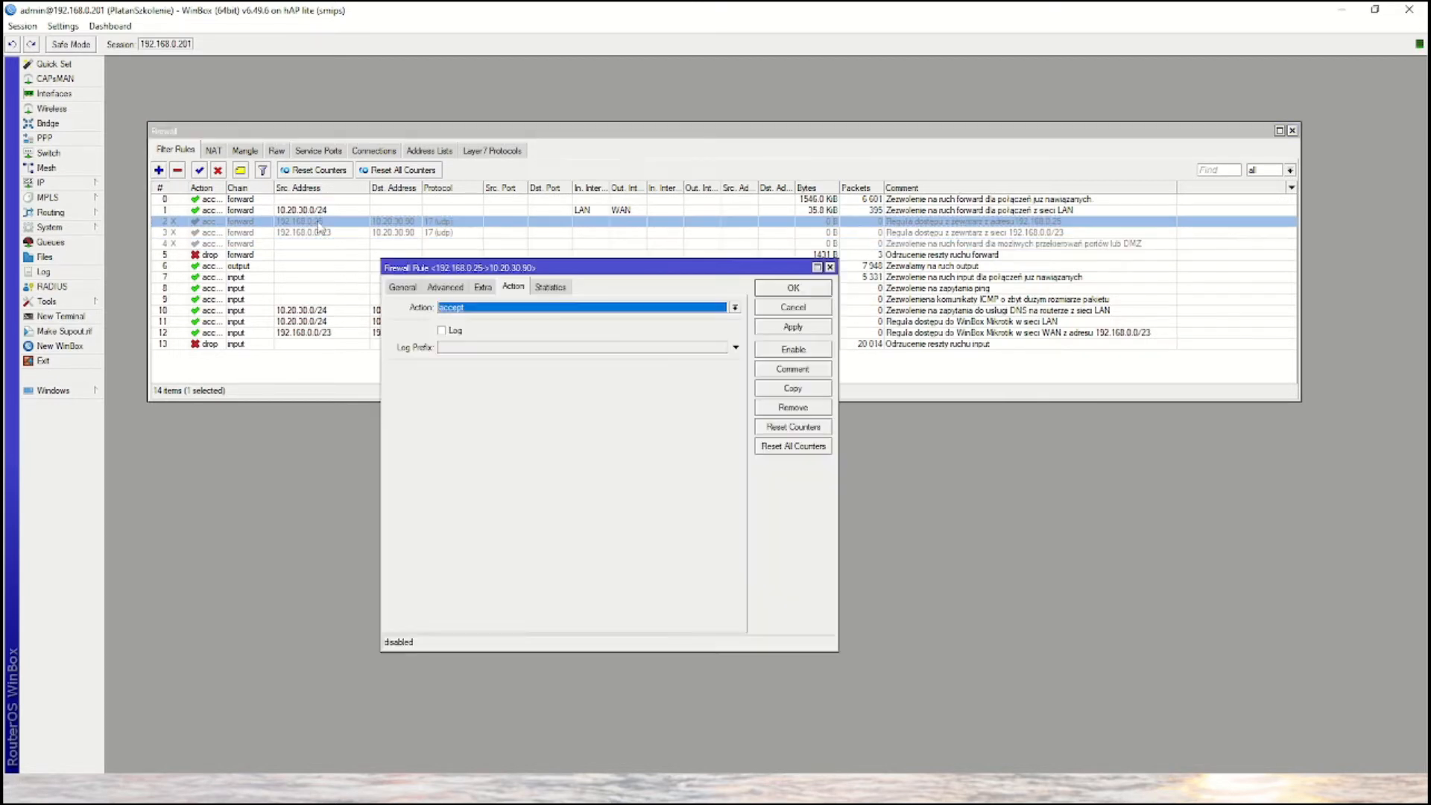
click(402, 288)
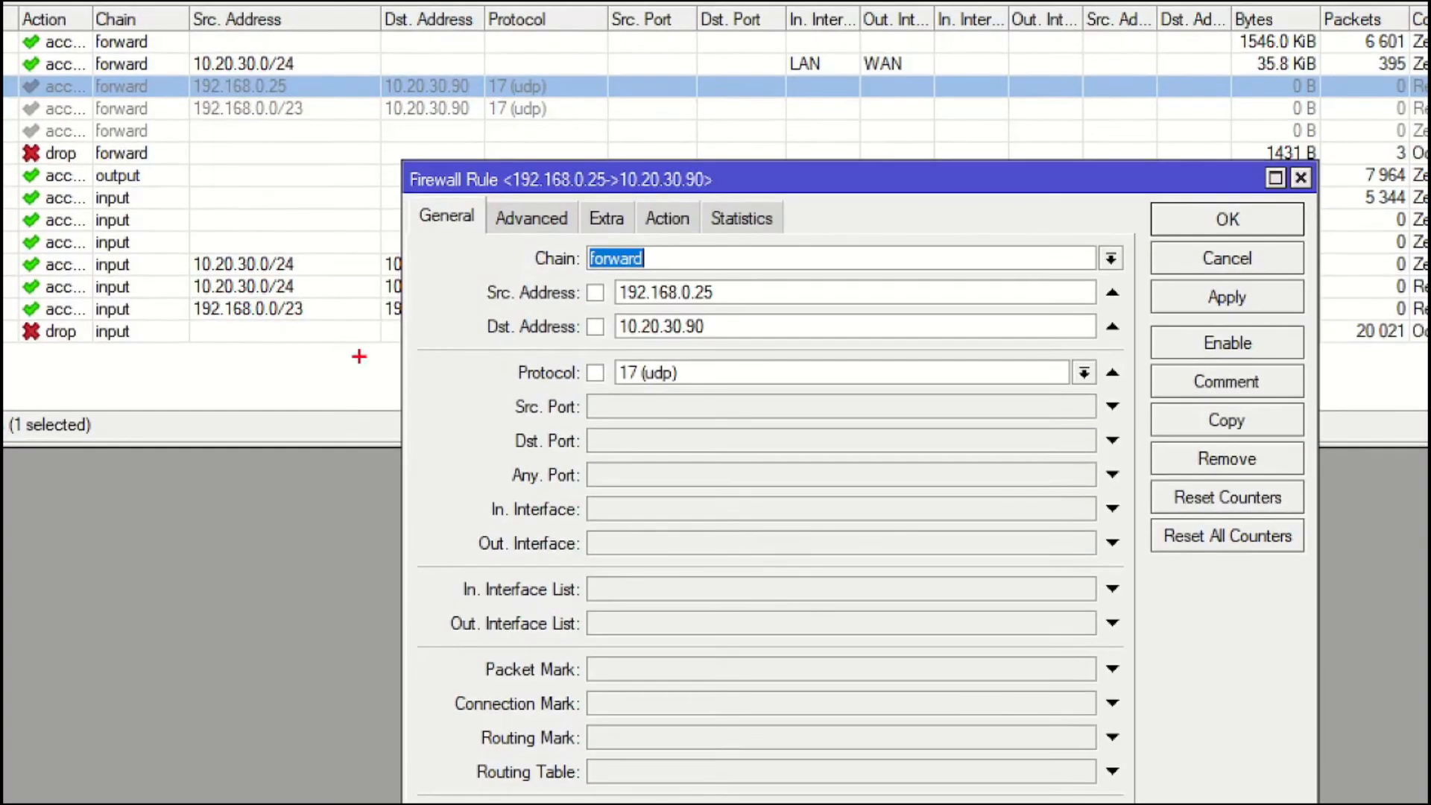
mouse_move(498, 217)
mouse_down()
mouse_move(775, 399)
mouse_move(1164, 397)
mouse_move(1150, 388)
mouse_up()
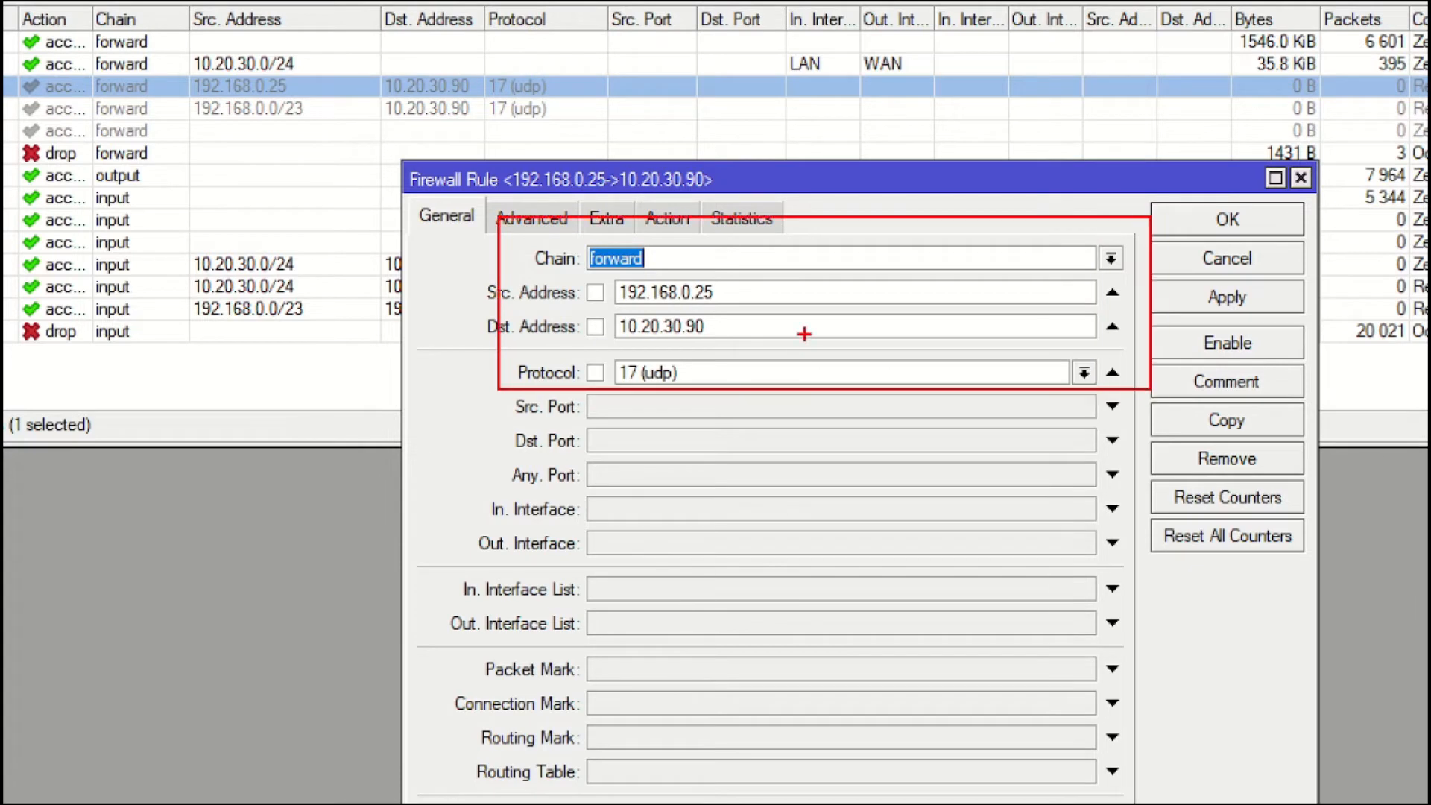
drag(740, 292, 857, 292)
mouse_move(750, 331)
mouse_down()
mouse_move(720, 330)
mouse_move(817, 330)
mouse_up()
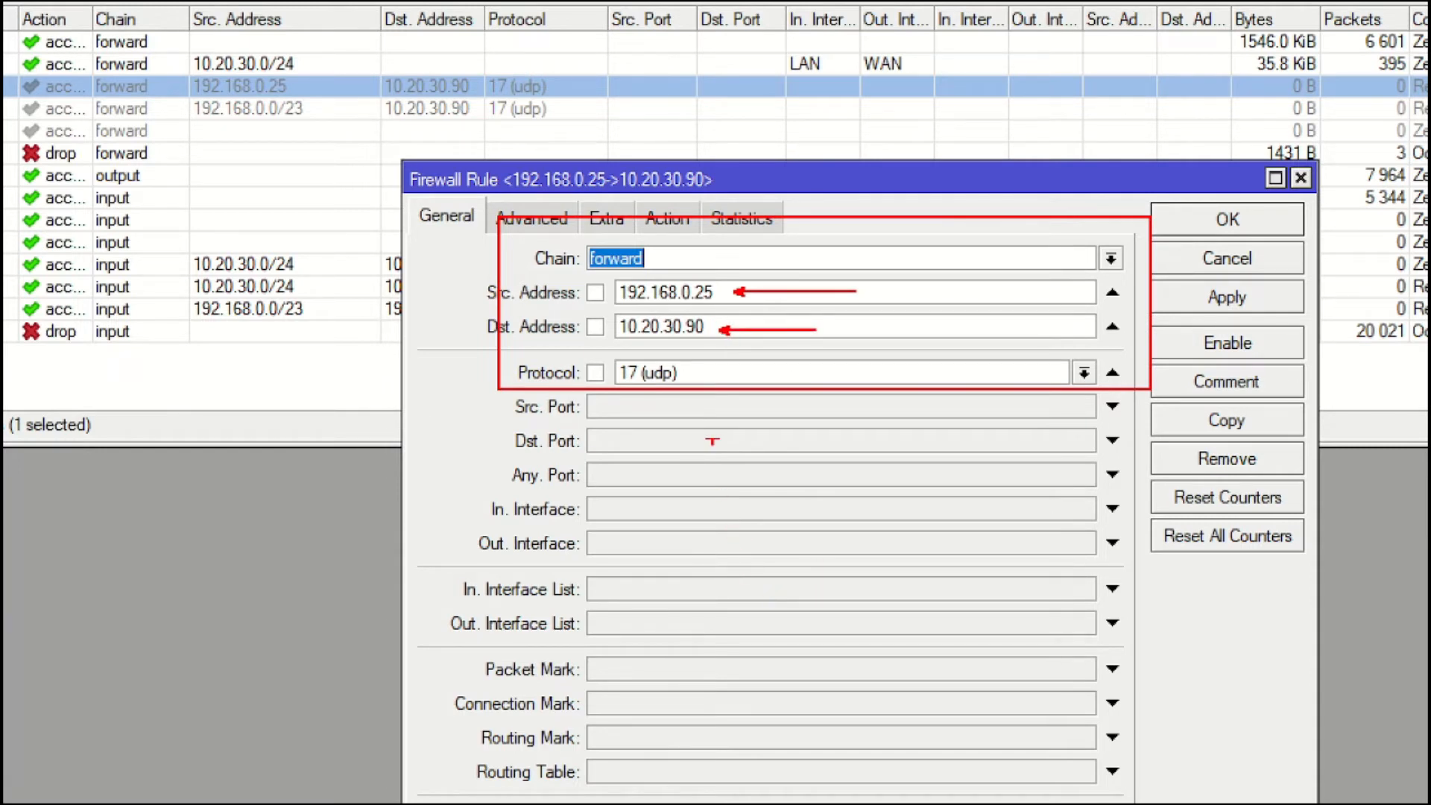
drag(690, 372, 824, 373)
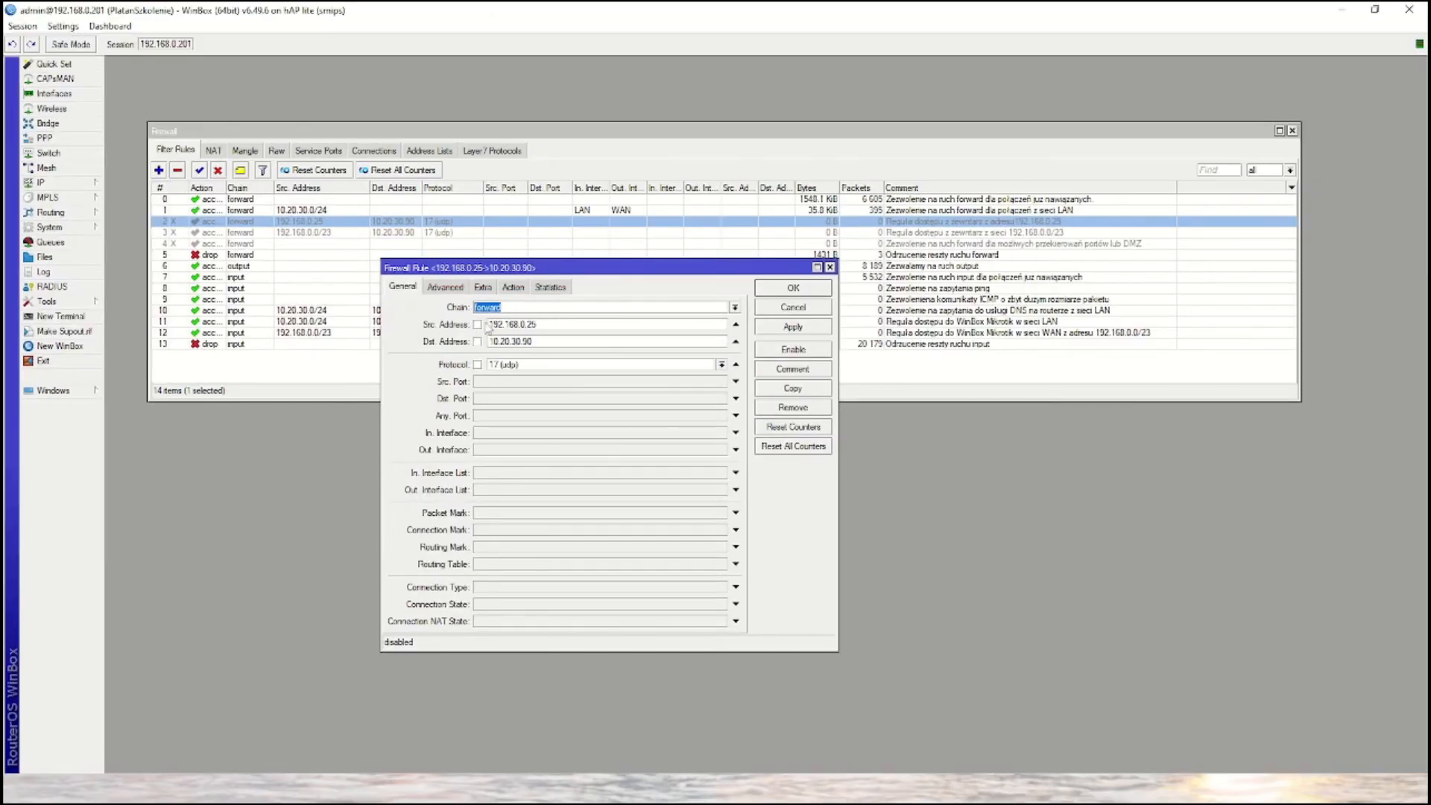
click(513, 288)
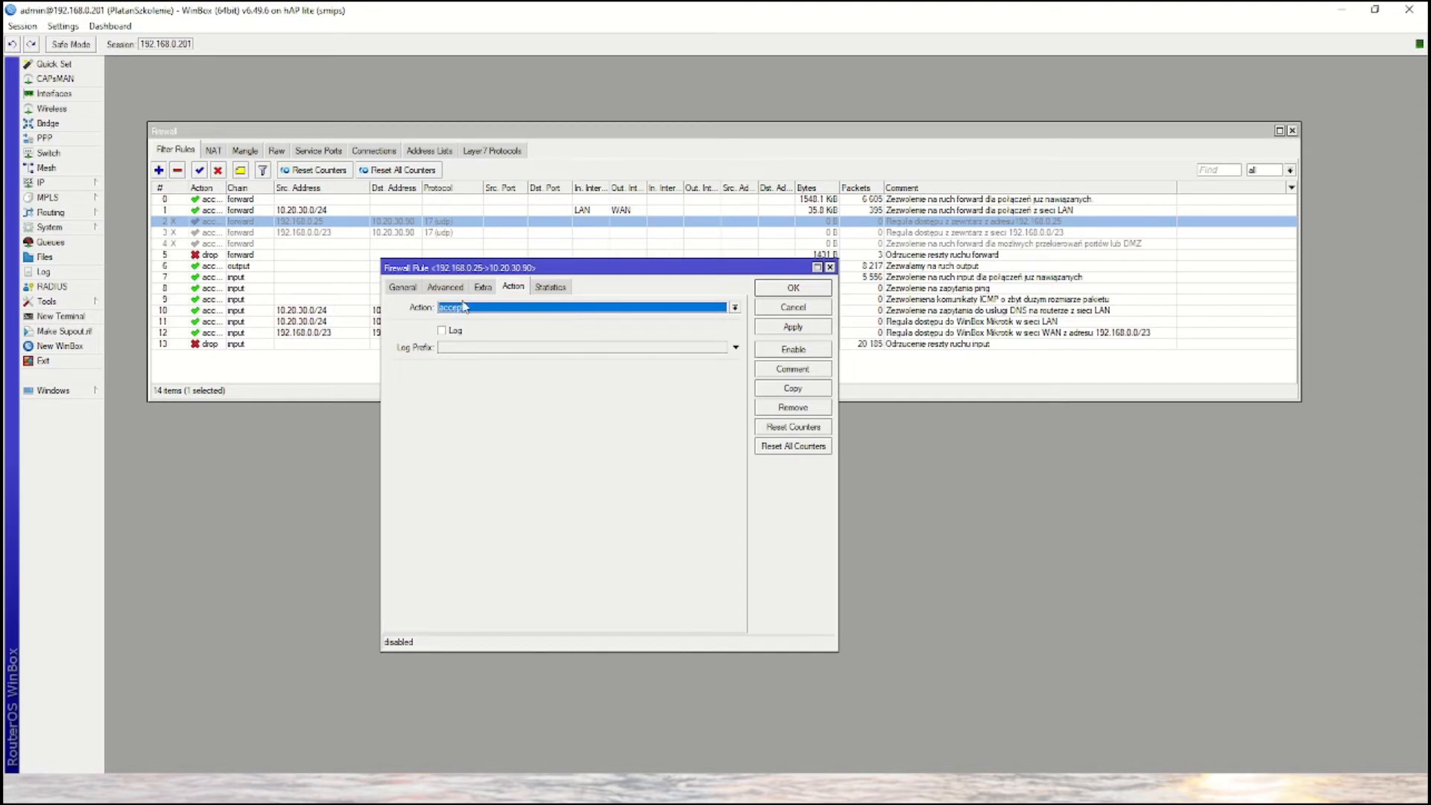
click(402, 287)
click(792, 307)
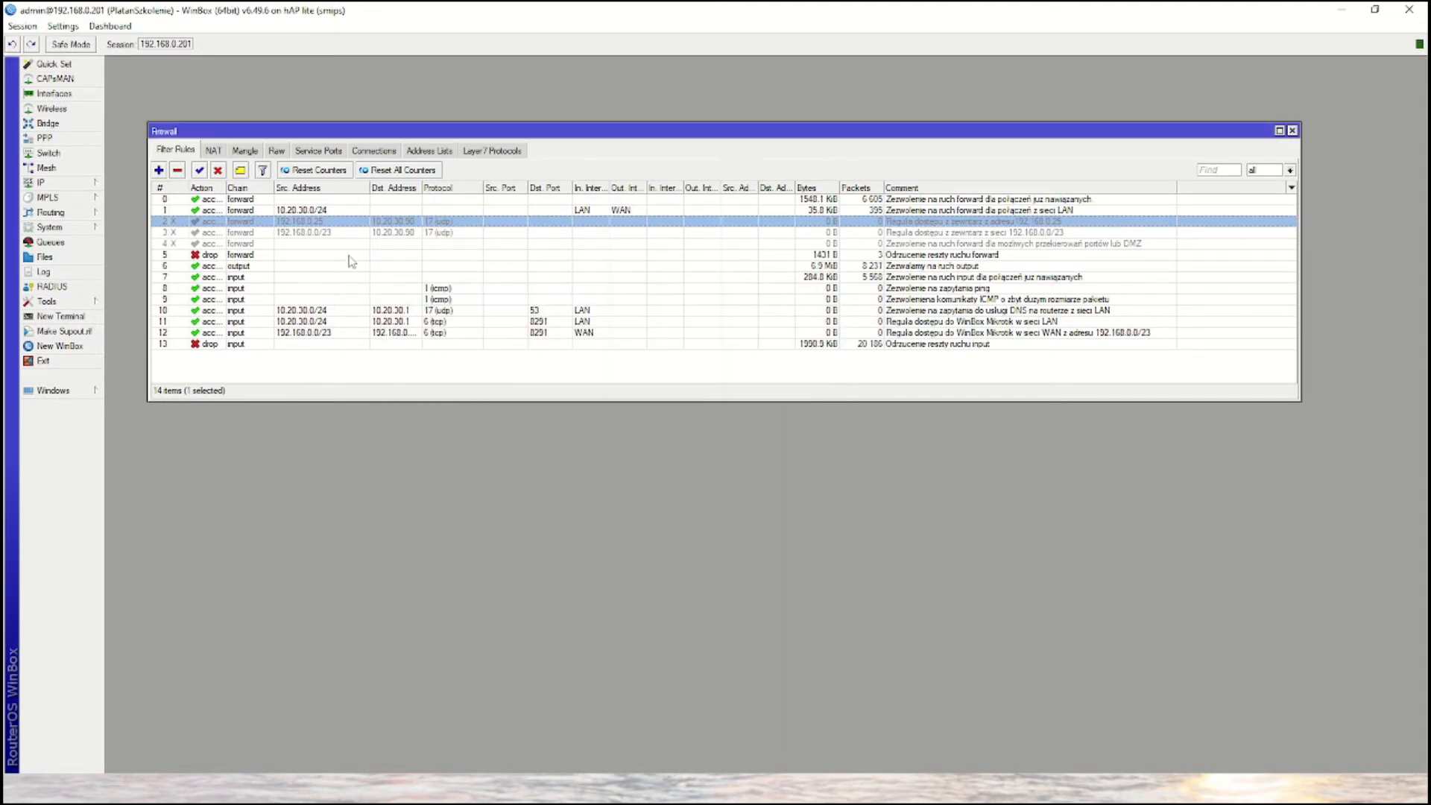
- Examine the general conditions of the forward rule for source network 192.168.0.0/23, then close it without changes
double_click(313, 233)
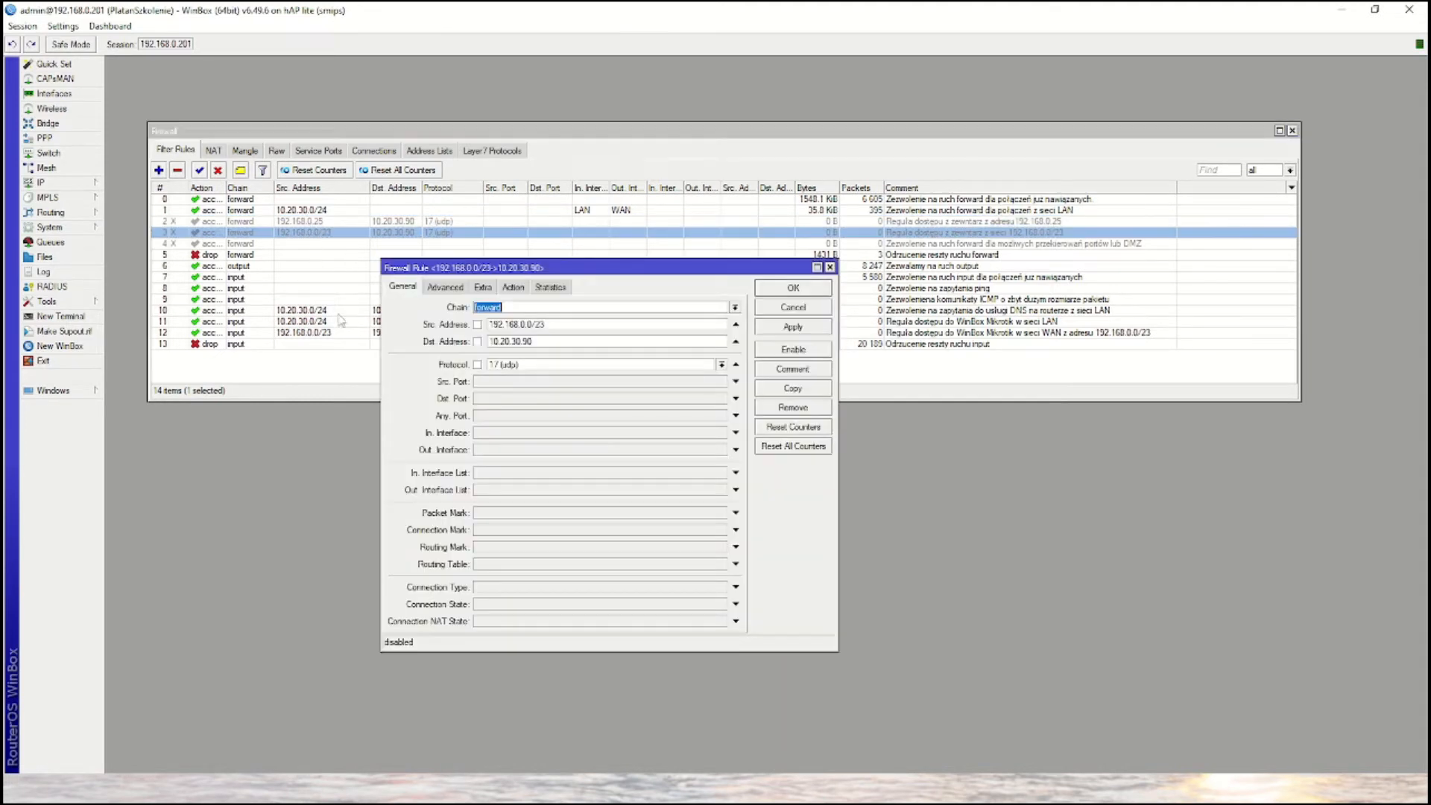
key(ctrl+1)
click(345, 344)
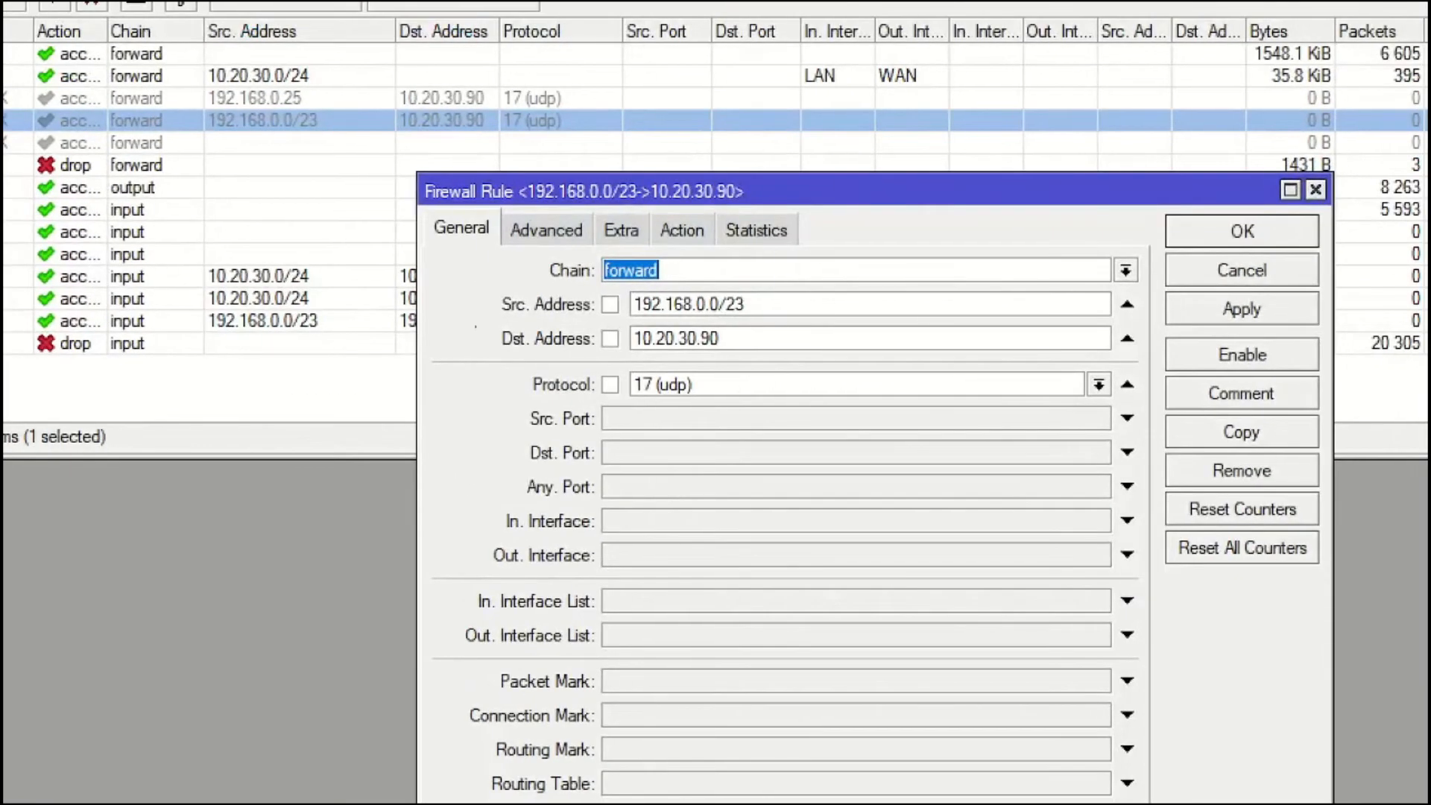
mouse_move(478, 279)
mouse_down()
mouse_move(759, 322)
mouse_move(1145, 322)
mouse_up()
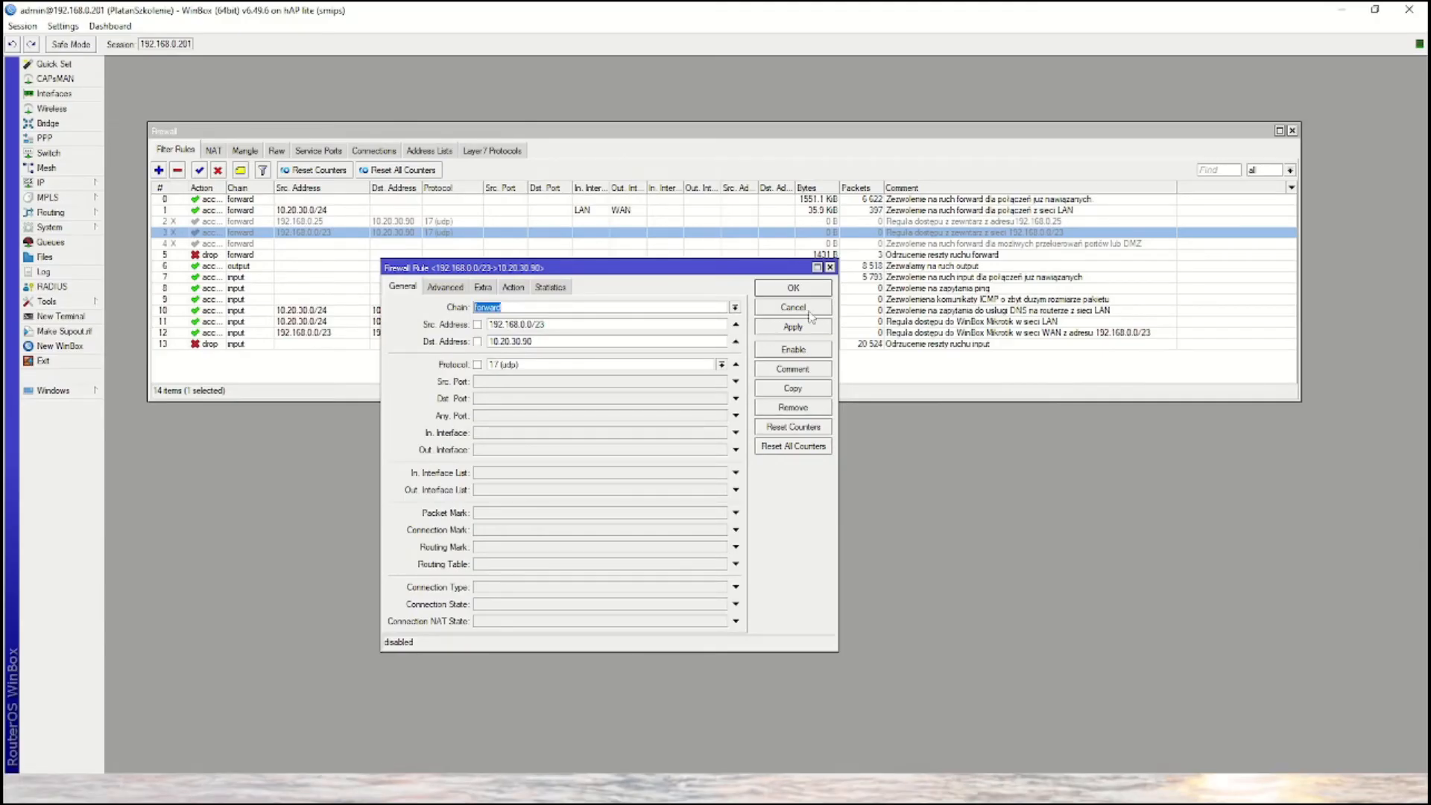
click(809, 311)
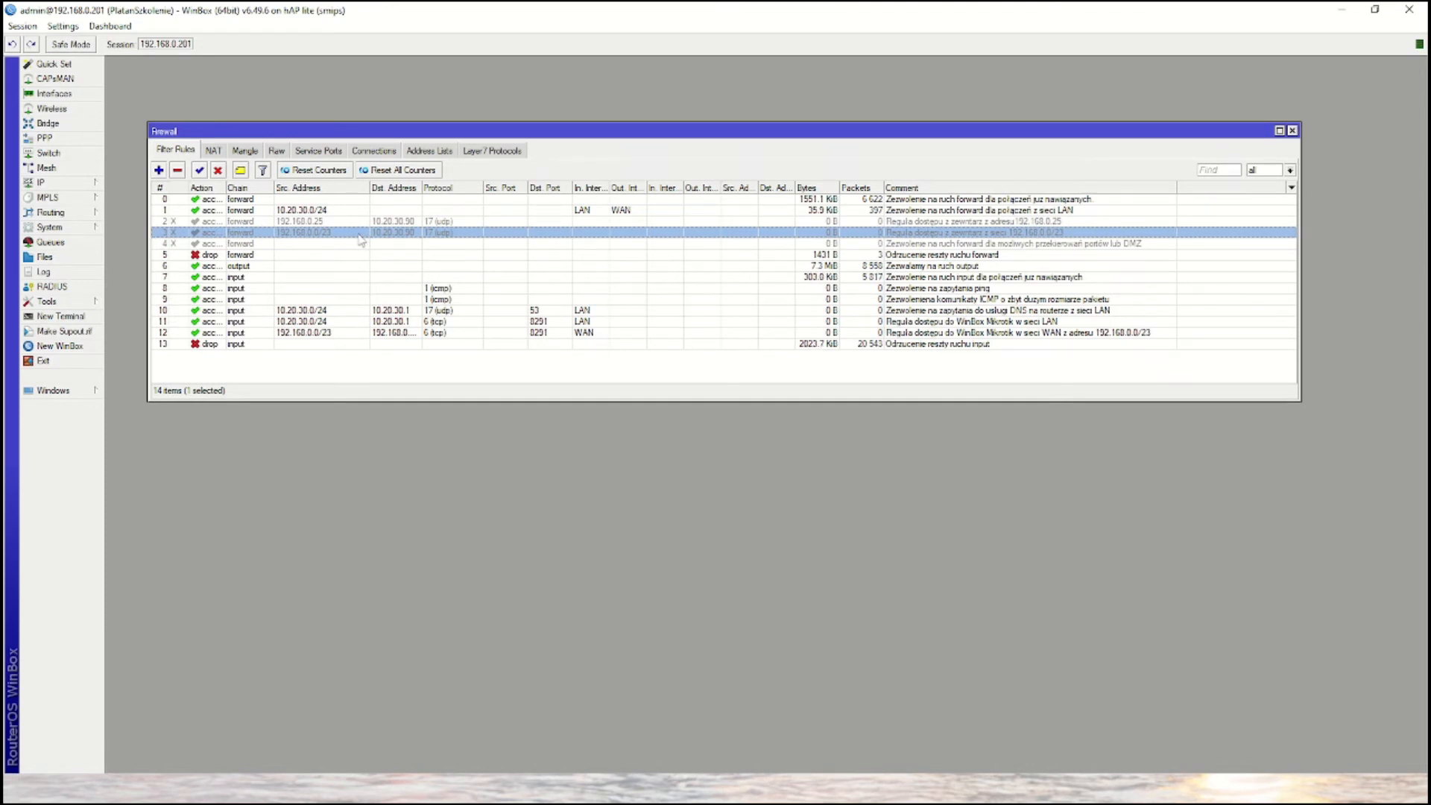
- Enable forward rule 4, which accepts dstnat connections for port redirections or DMZ, and save it
click(311, 248)
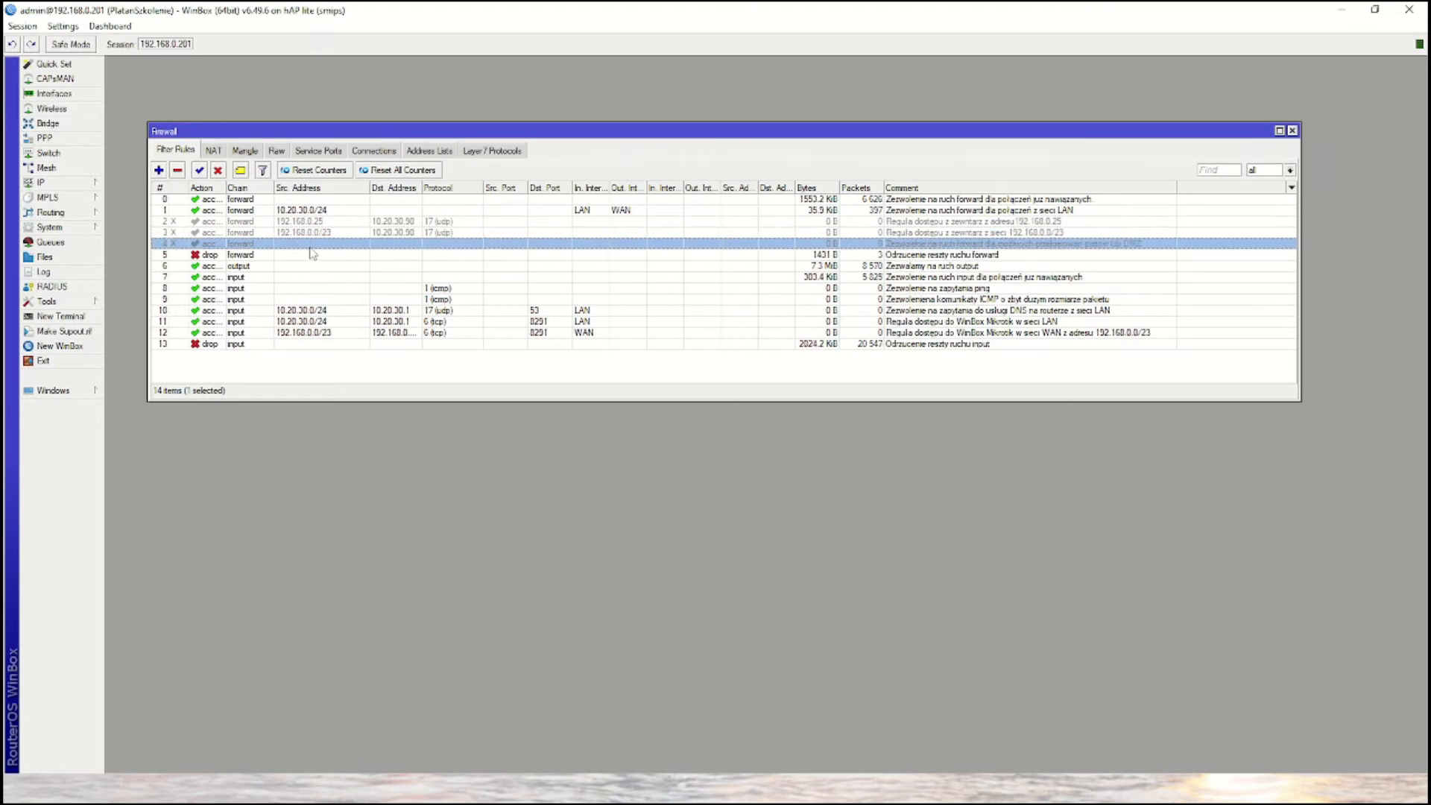
double_click(308, 248)
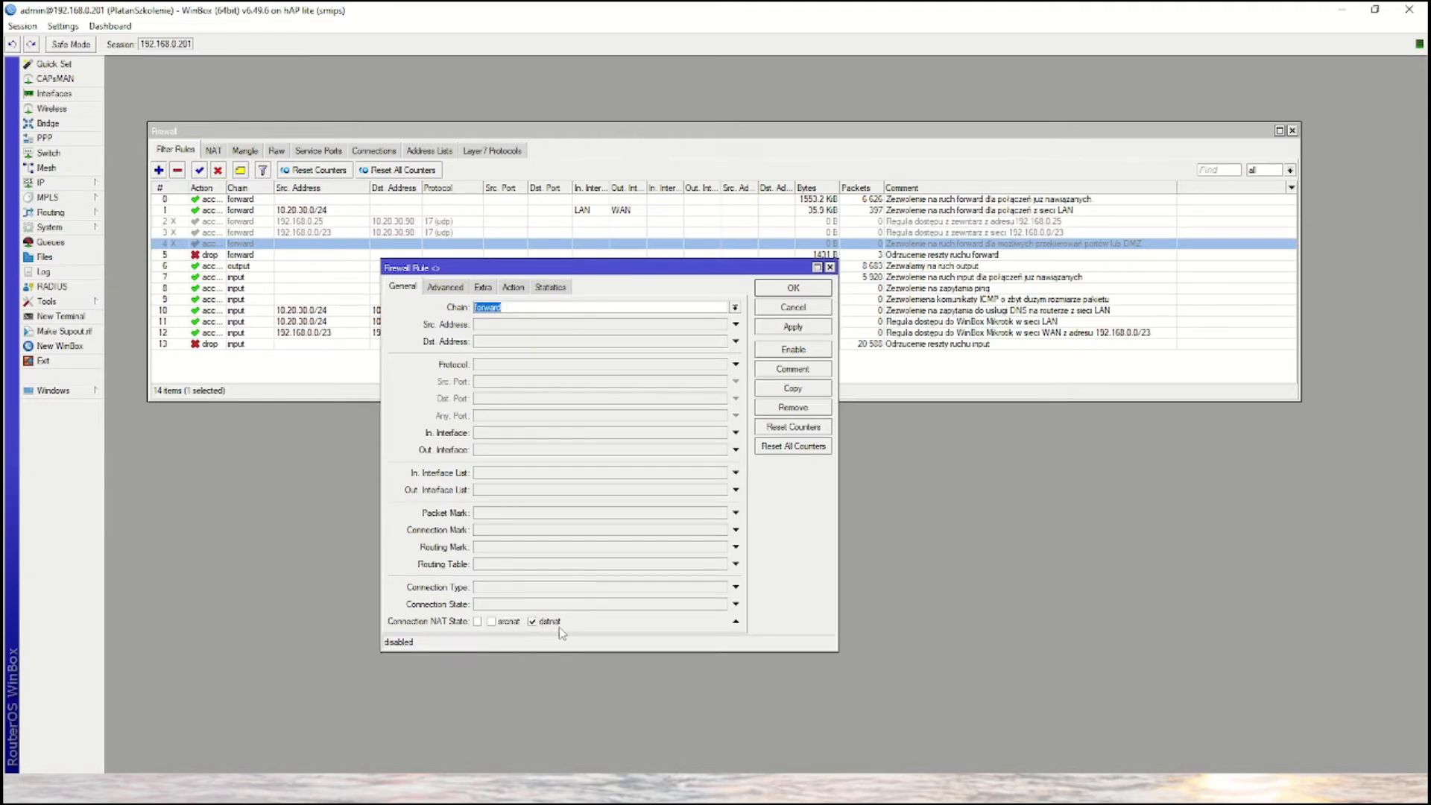
click(795, 350)
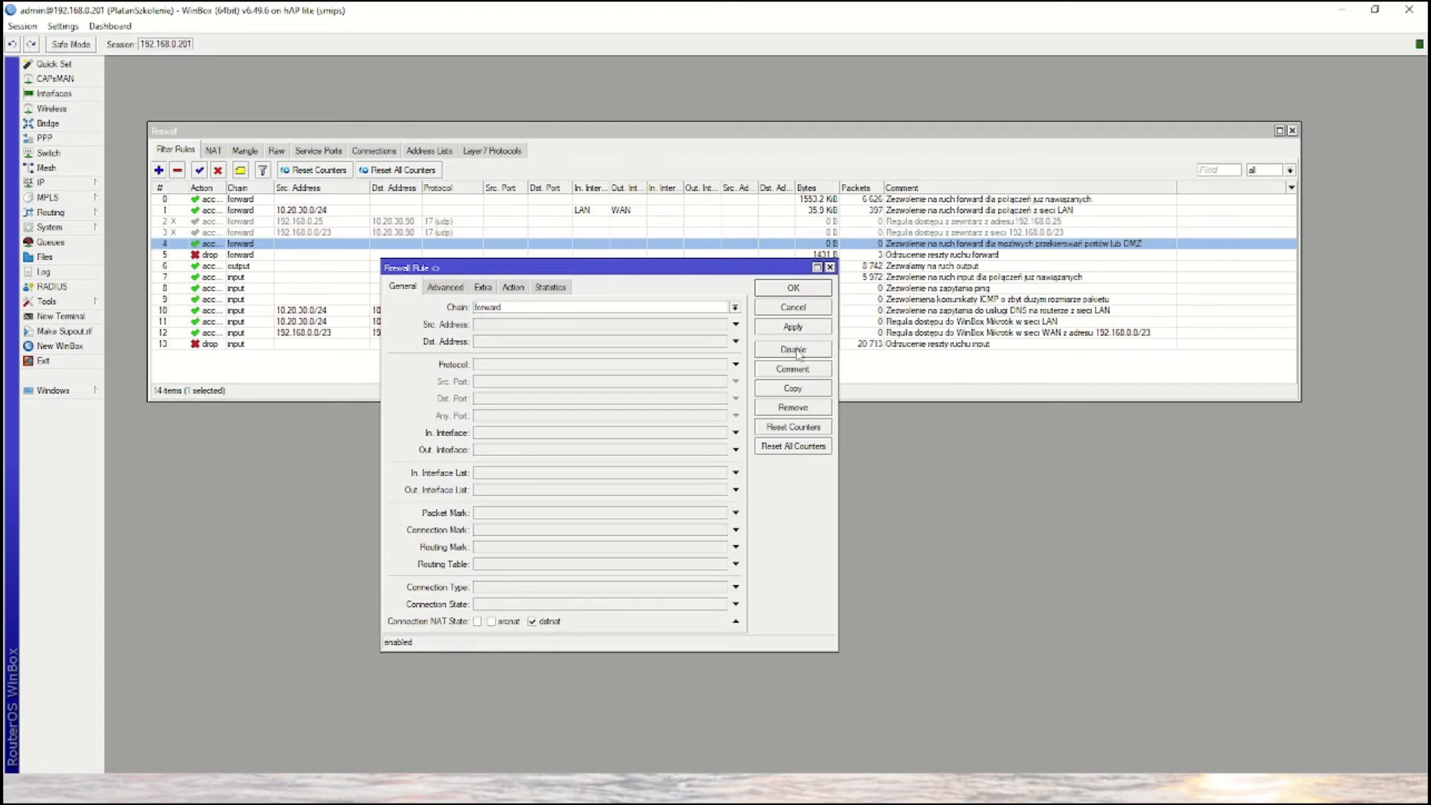
click(809, 291)
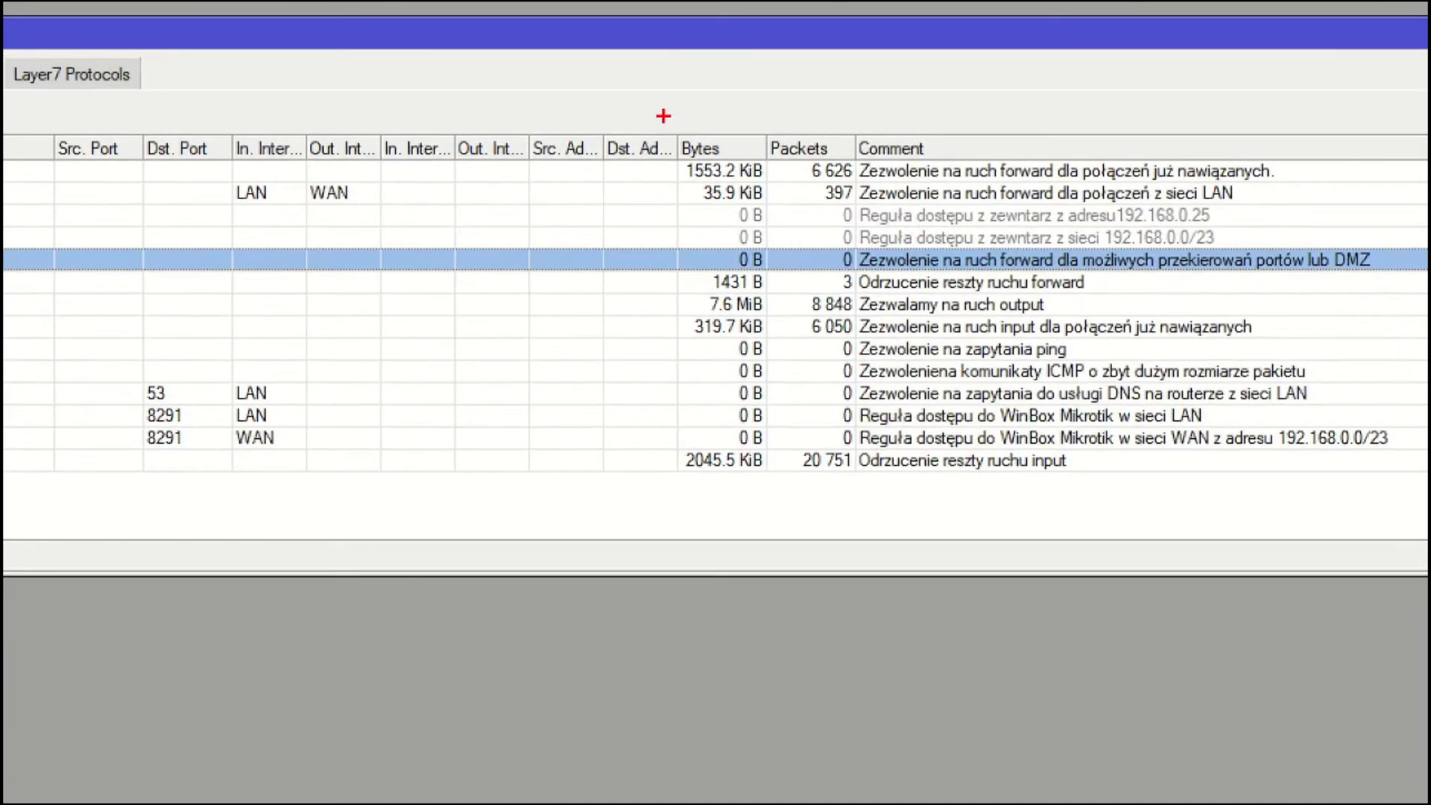
mouse_move(663, 116)
mouse_down()
mouse_move(834, 534)
mouse_move(883, 559)
mouse_up()
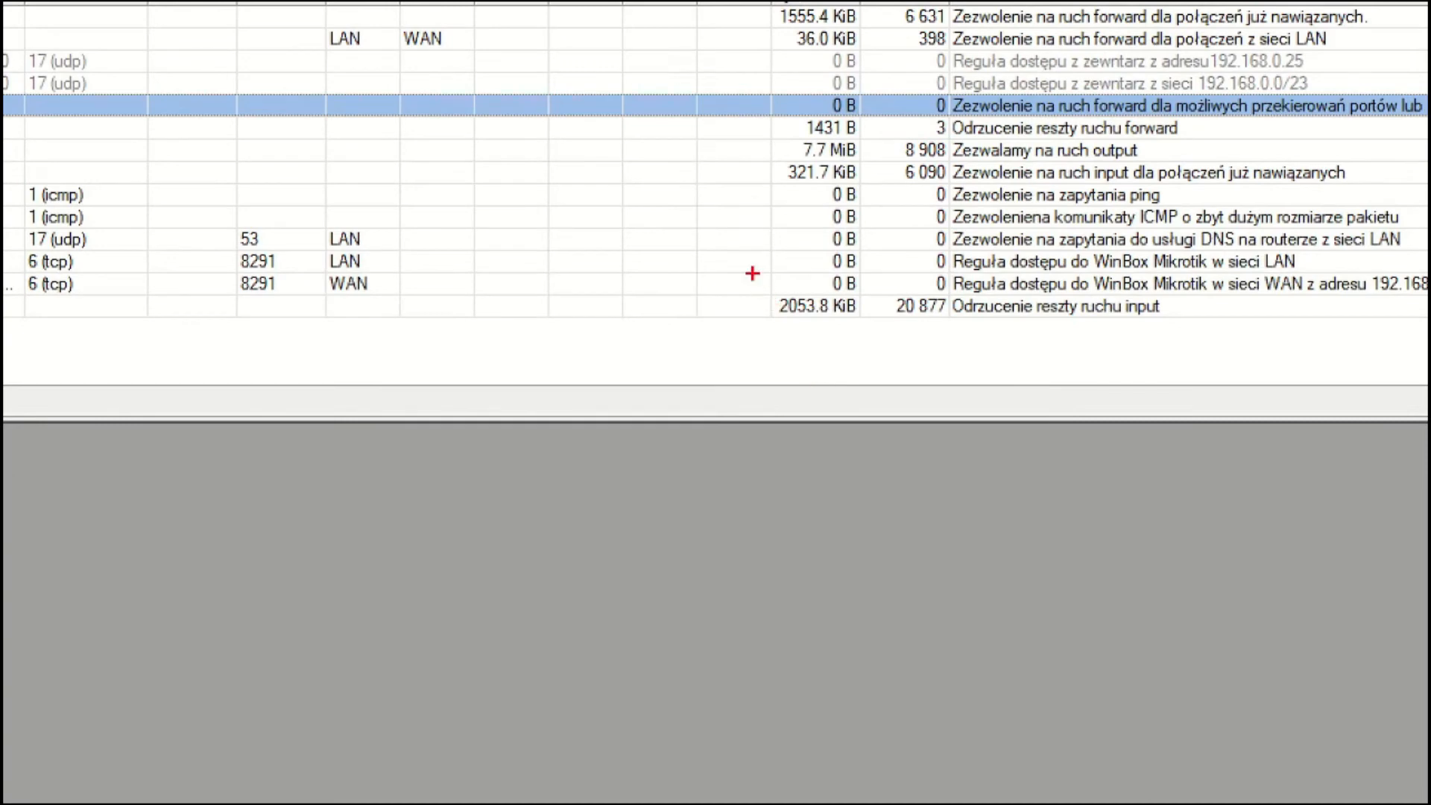
mouse_move(783, 324)
mouse_down()
mouse_move(840, 354)
mouse_move(982, 353)
mouse_up()
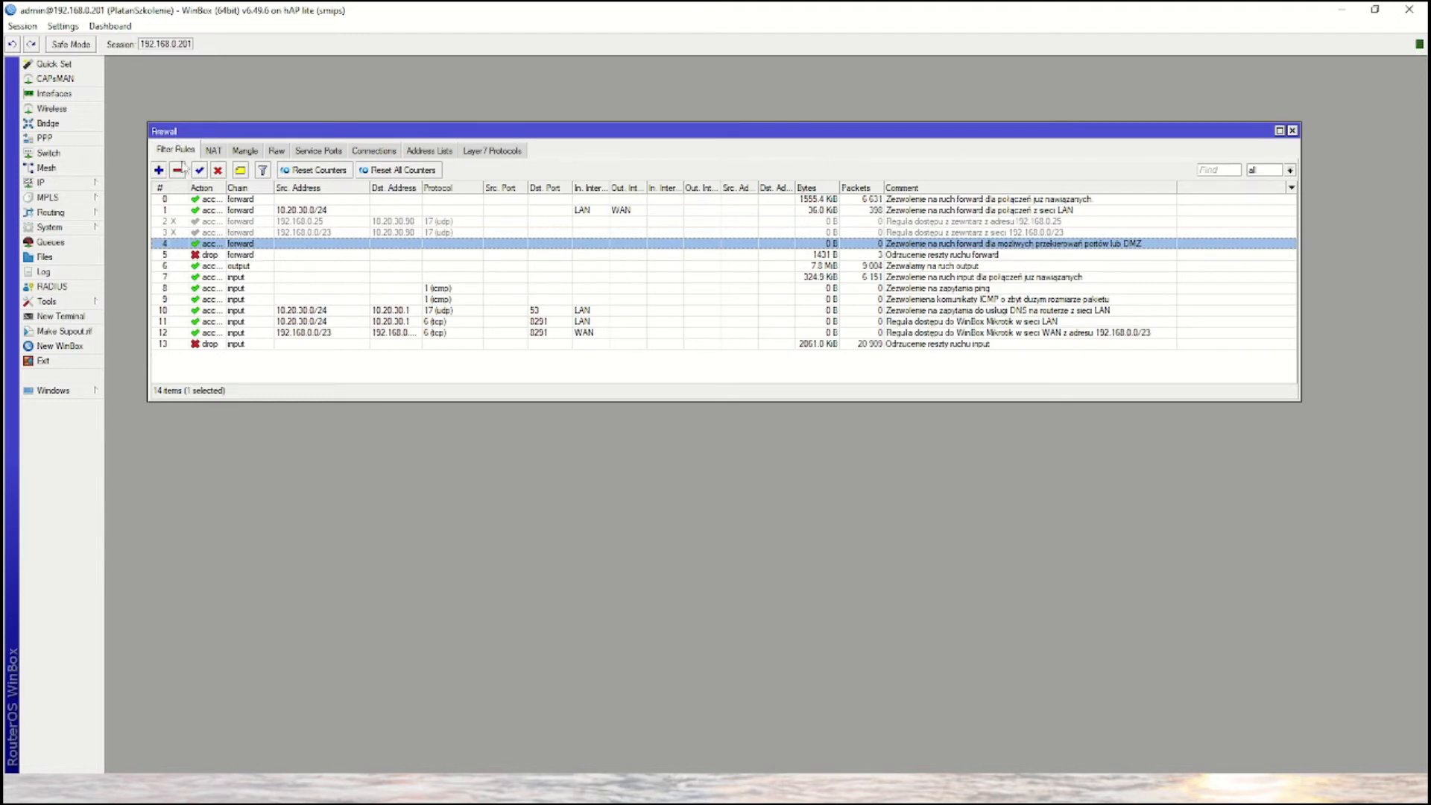
click(266, 233)
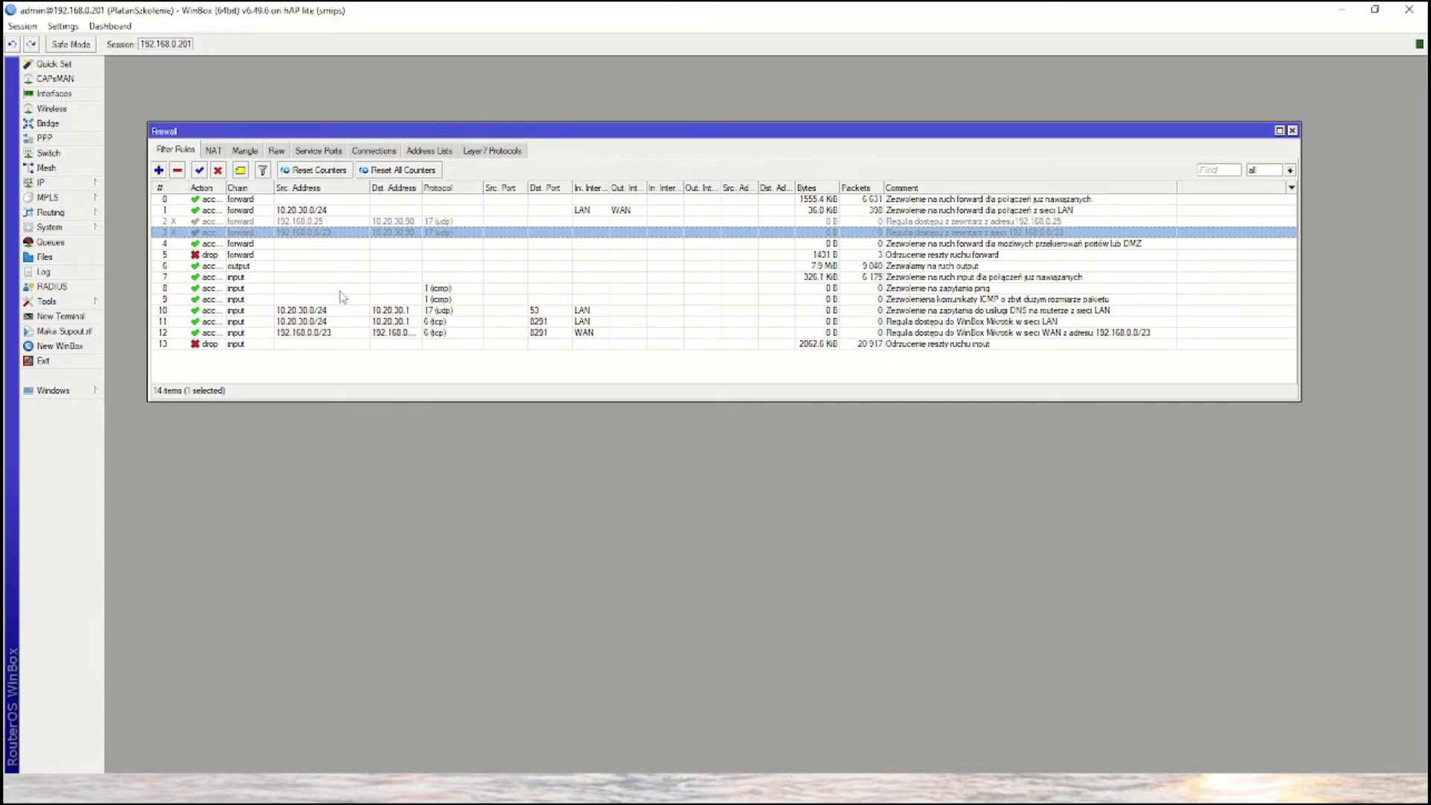
- Display the firewall's NAT rules and widen the Action column so the full action names can be read
click(214, 152)
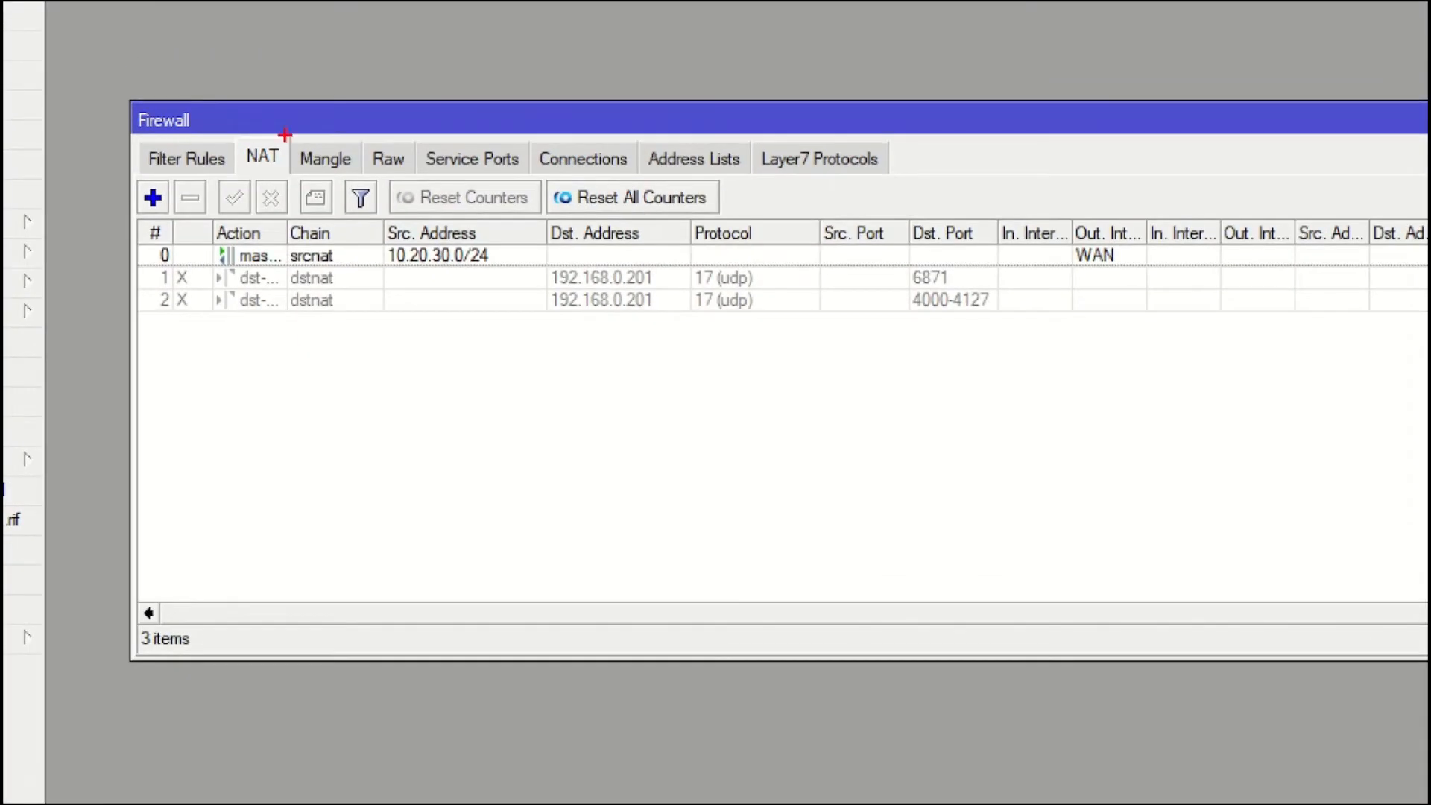
drag(270, 139, 315, 96)
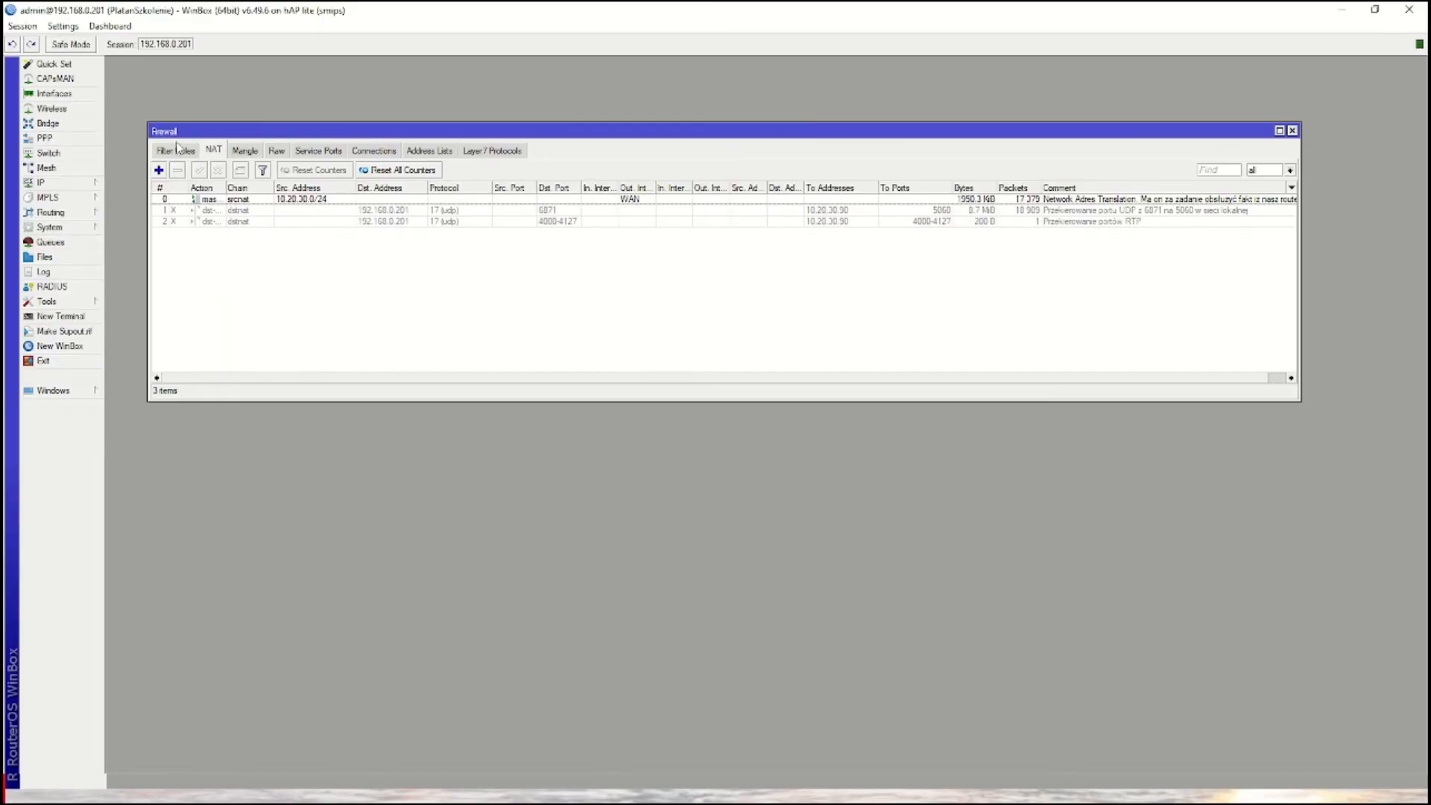
drag(222, 187, 277, 188)
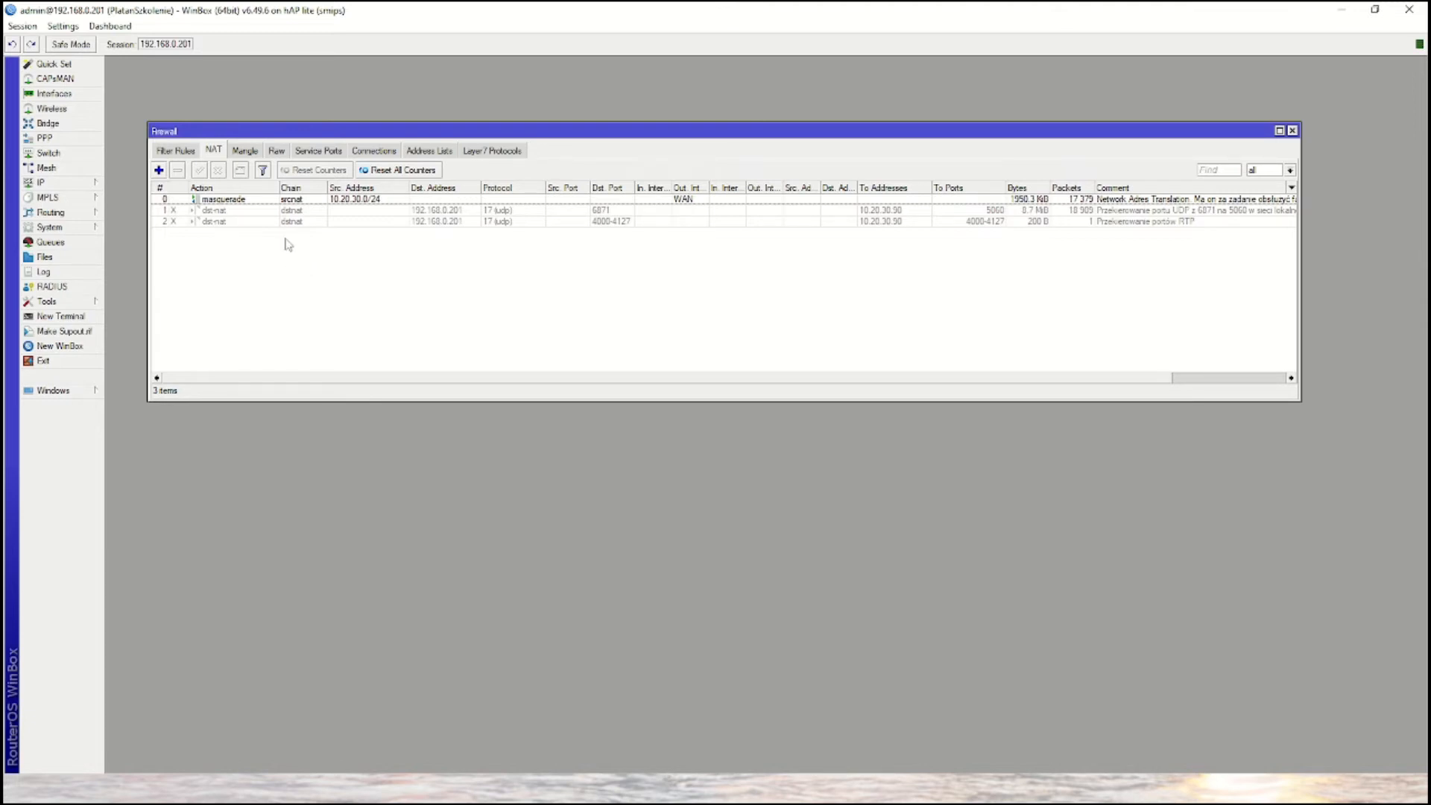
- Review and enable the dst-nat rule redirecting UDP port 6871 on 192.168.0.201 to 10.20.30.90 port 5060, and save it
double_click(301, 211)
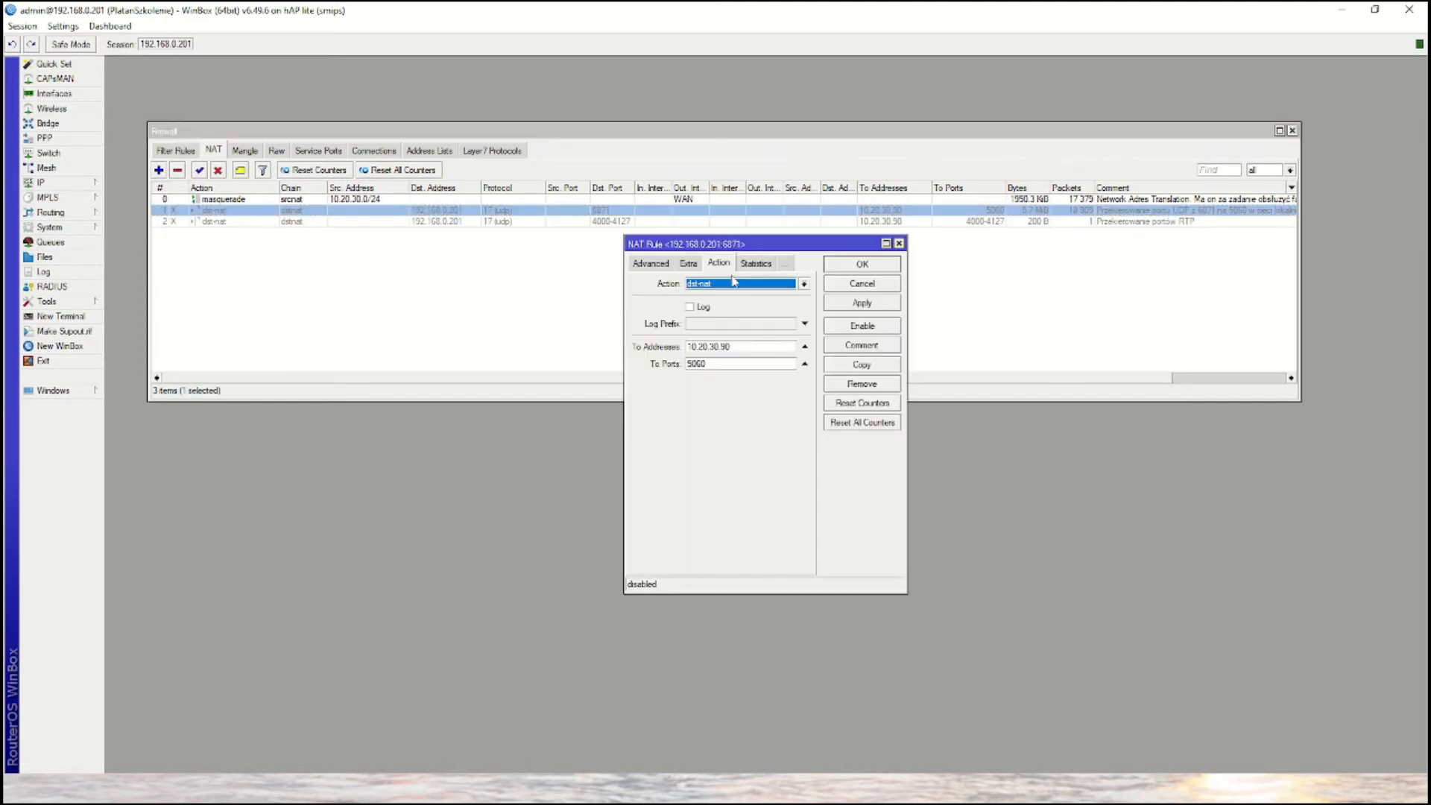
click(642, 266)
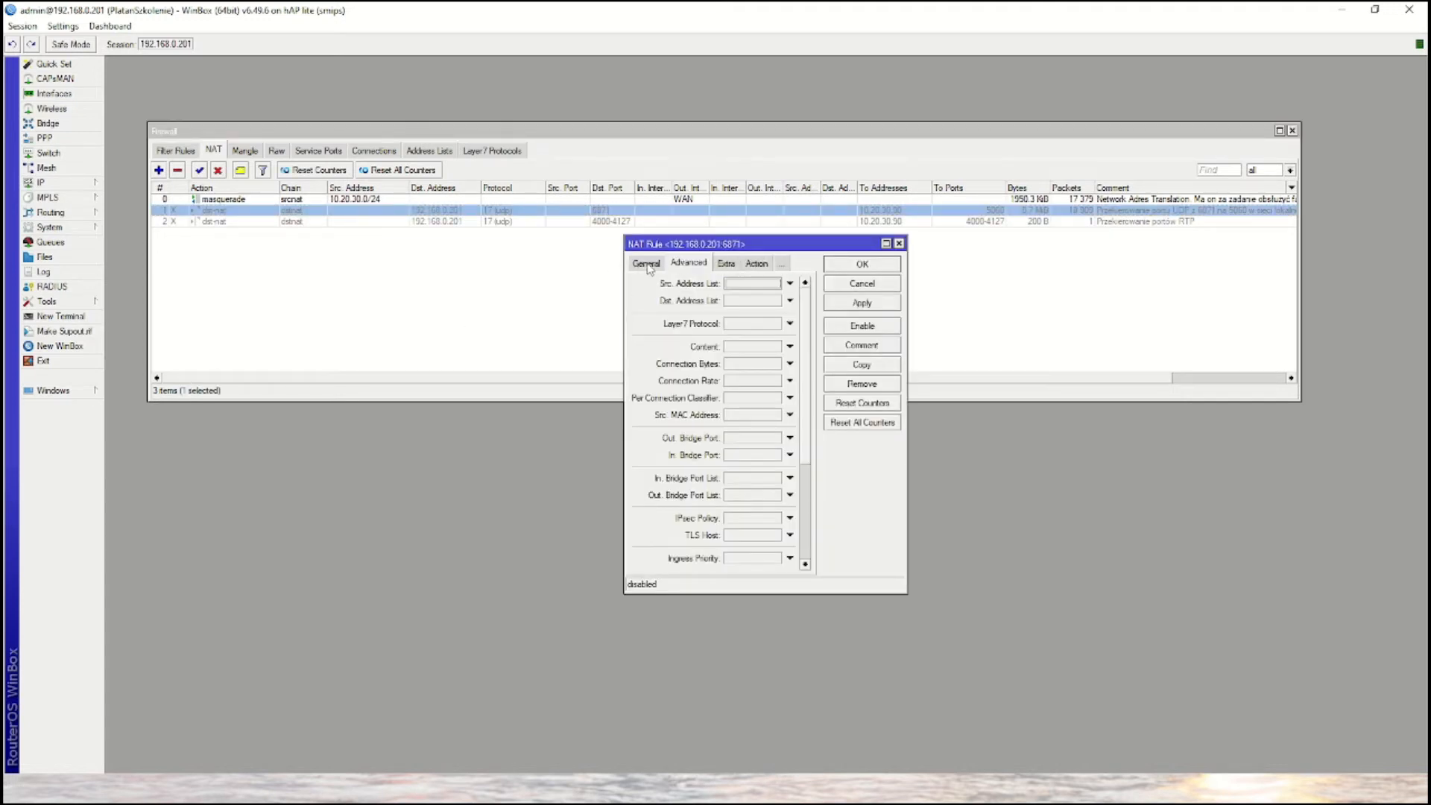
click(649, 265)
drag(786, 249, 685, 245)
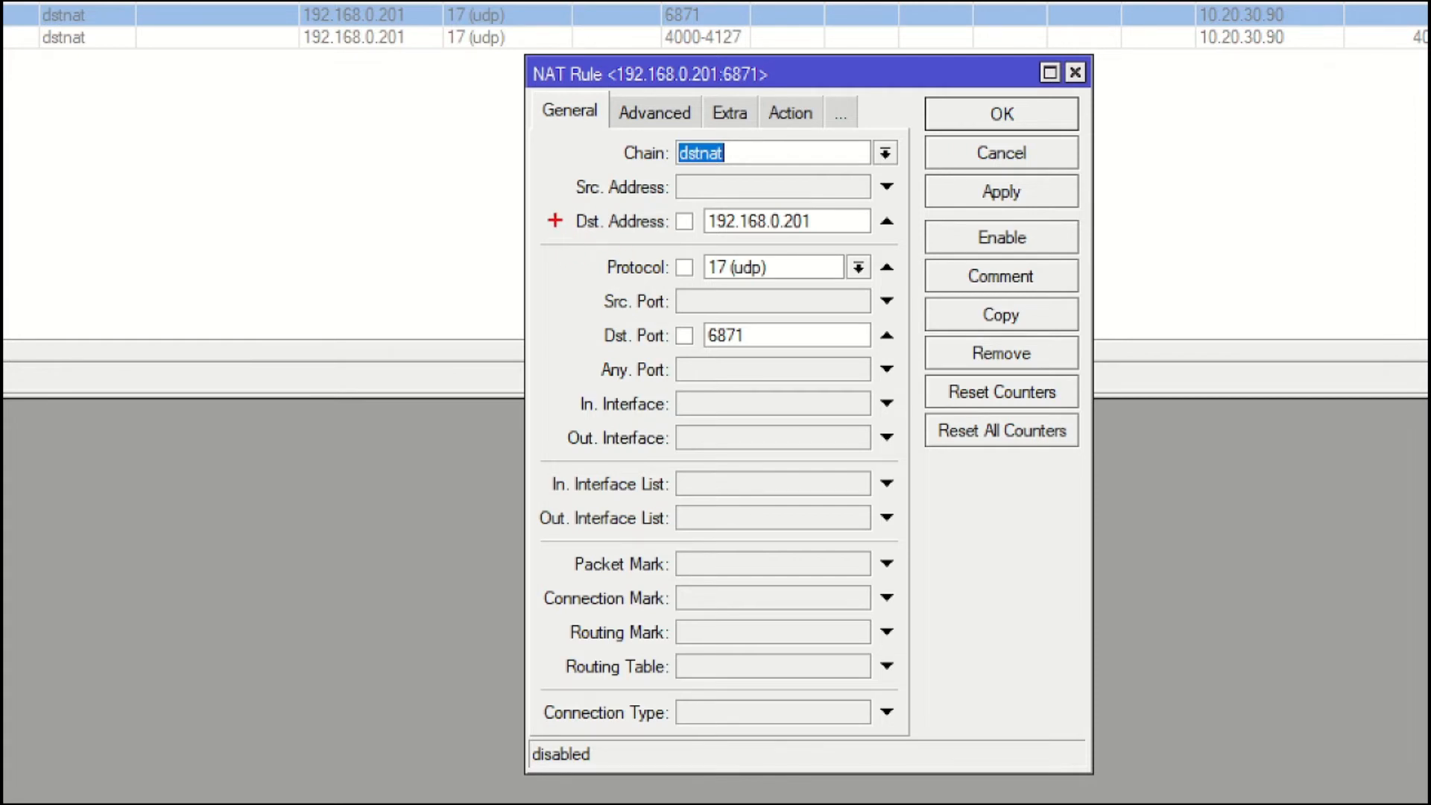
mouse_move(554, 202)
mouse_down()
mouse_move(727, 239)
mouse_move(904, 236)
mouse_up()
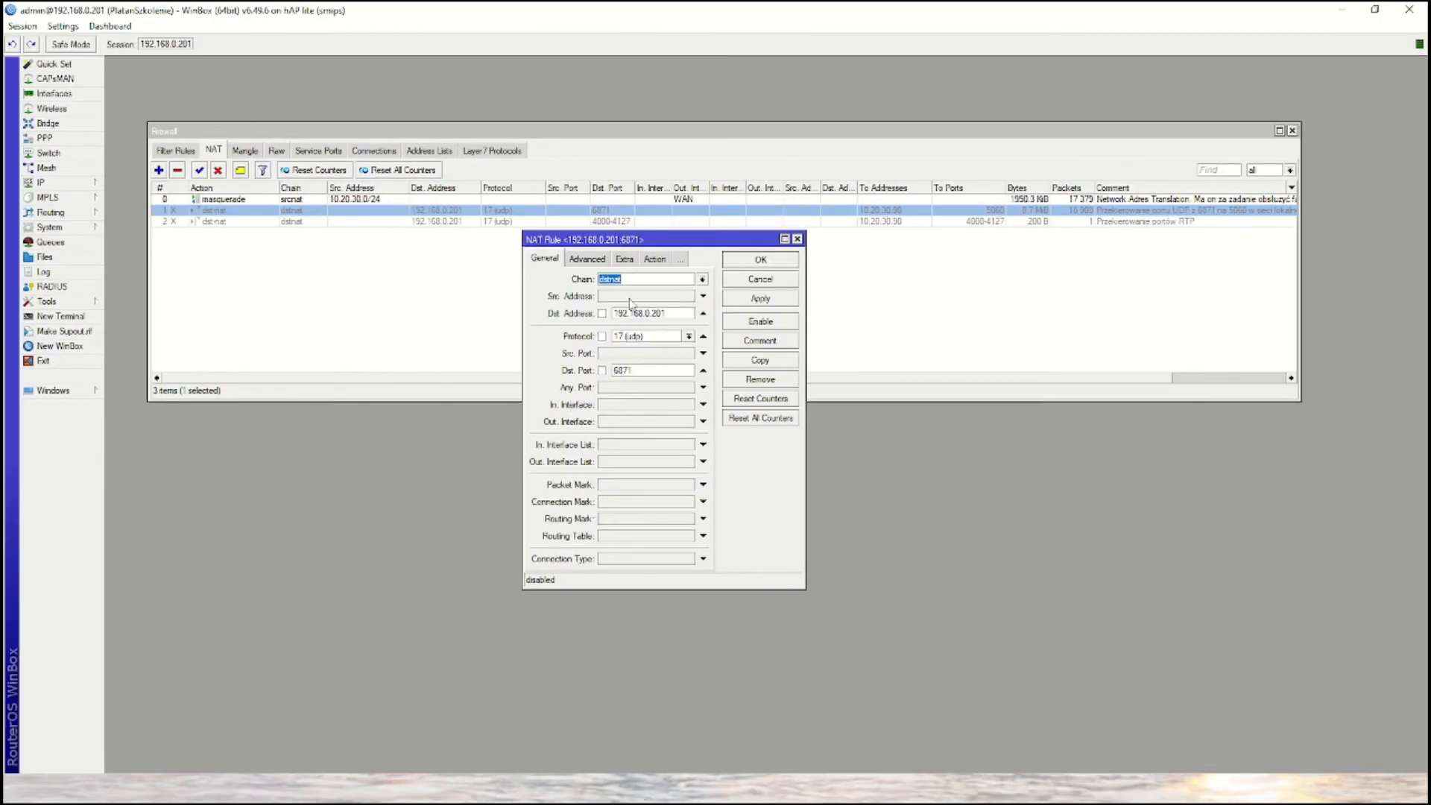
click(656, 259)
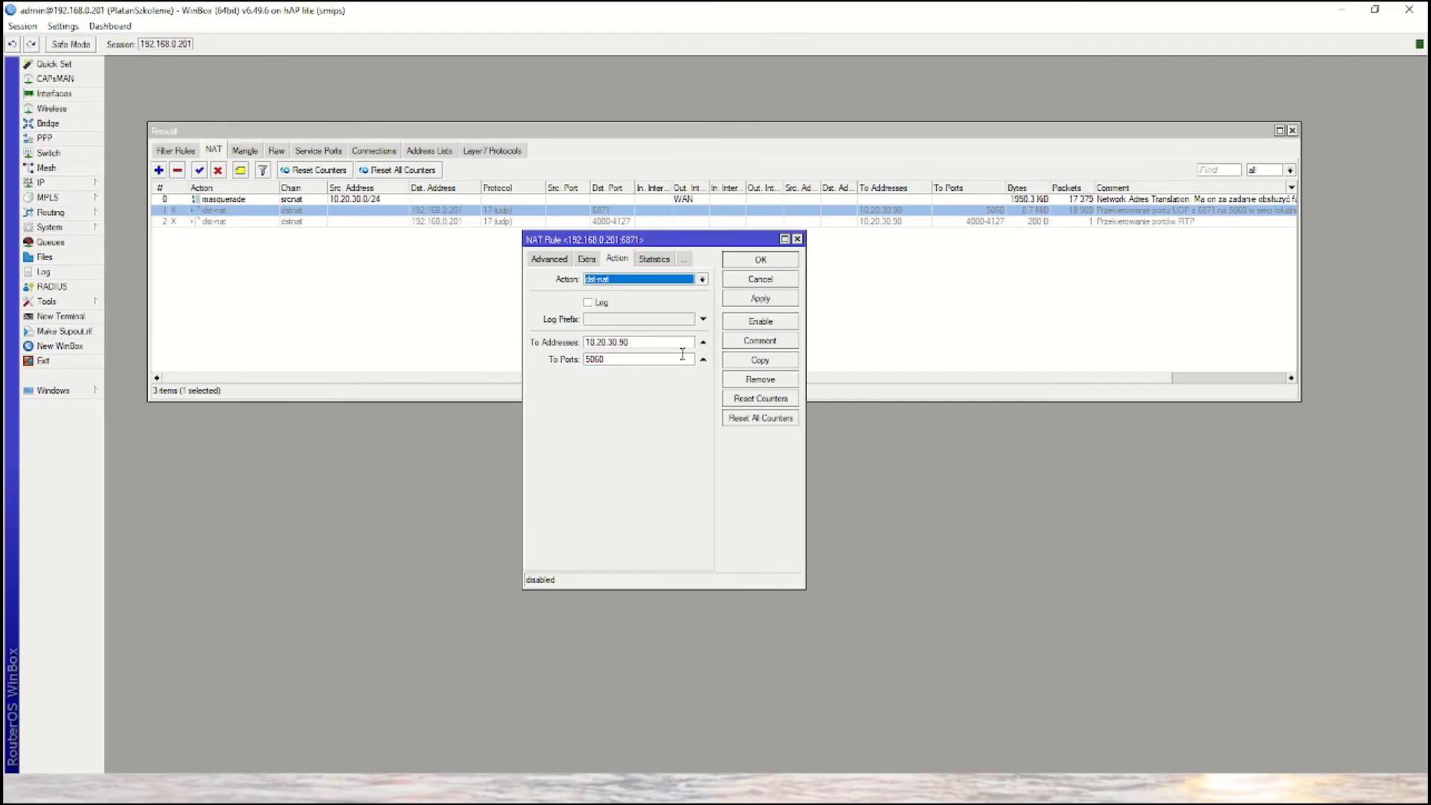
click(763, 322)
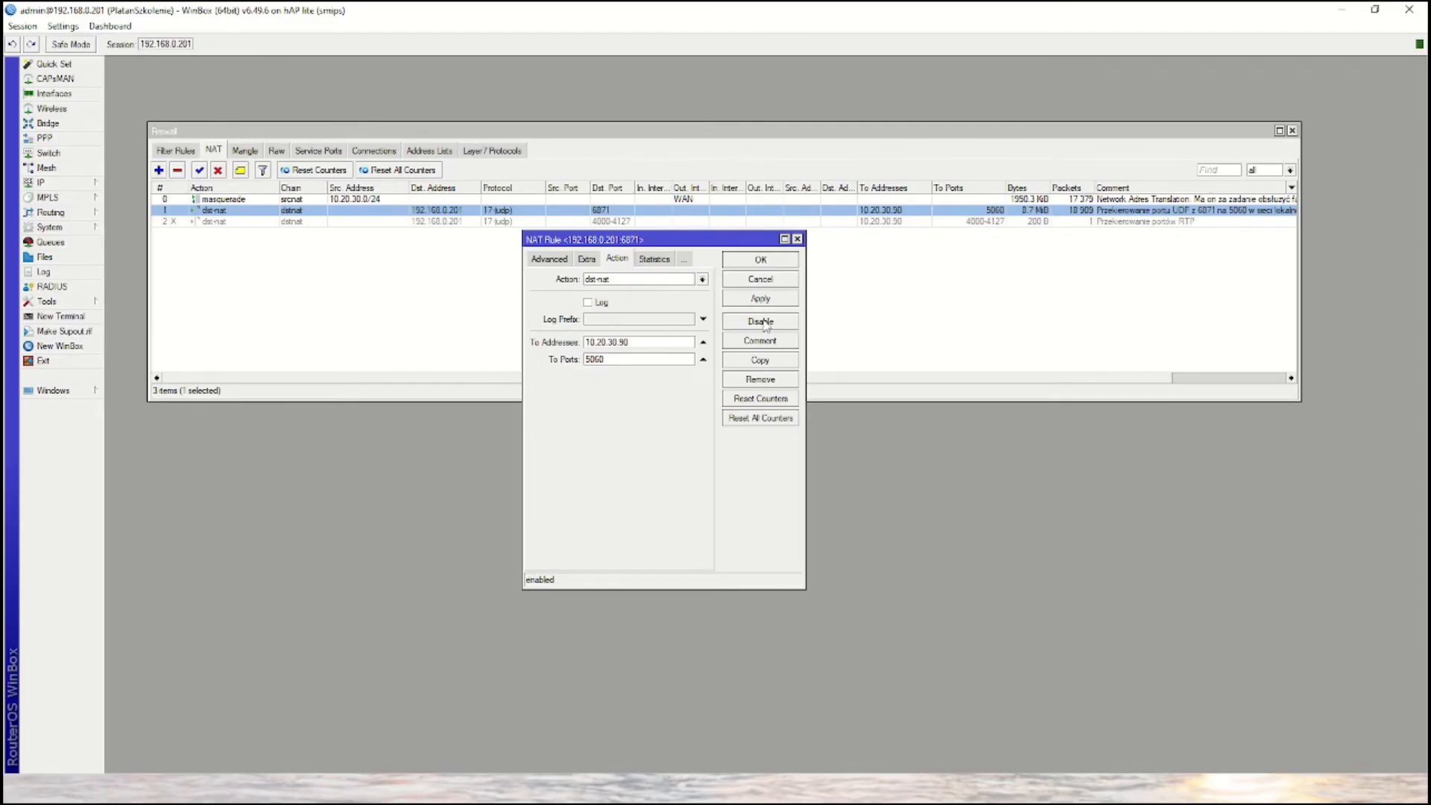
click(775, 262)
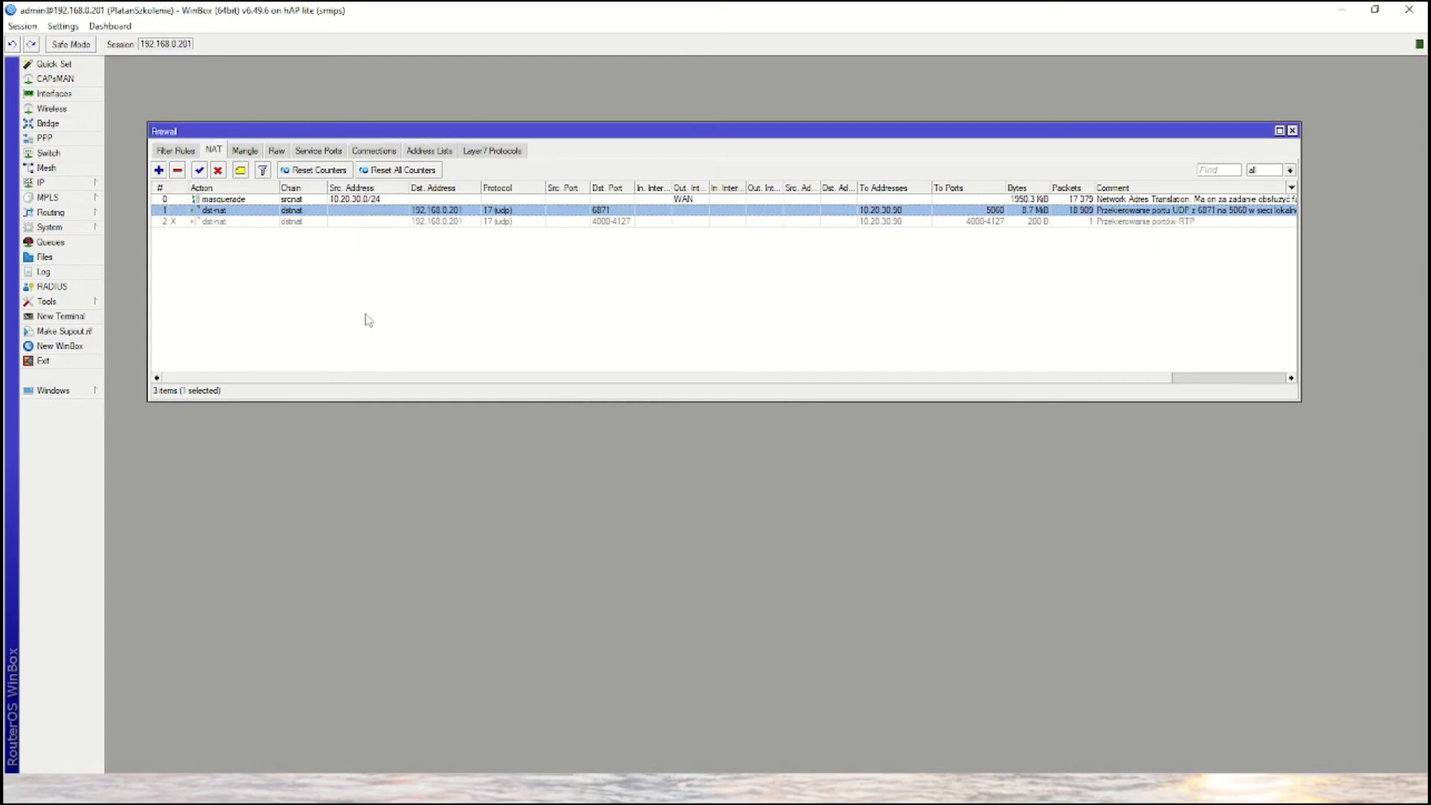
- Review and enable the dst-nat rule redirecting UDP RTP ports 4000-4127 on 192.168.0.201 to 10.20.30.90, and save it
double_click(312, 228)
click(549, 259)
click(548, 260)
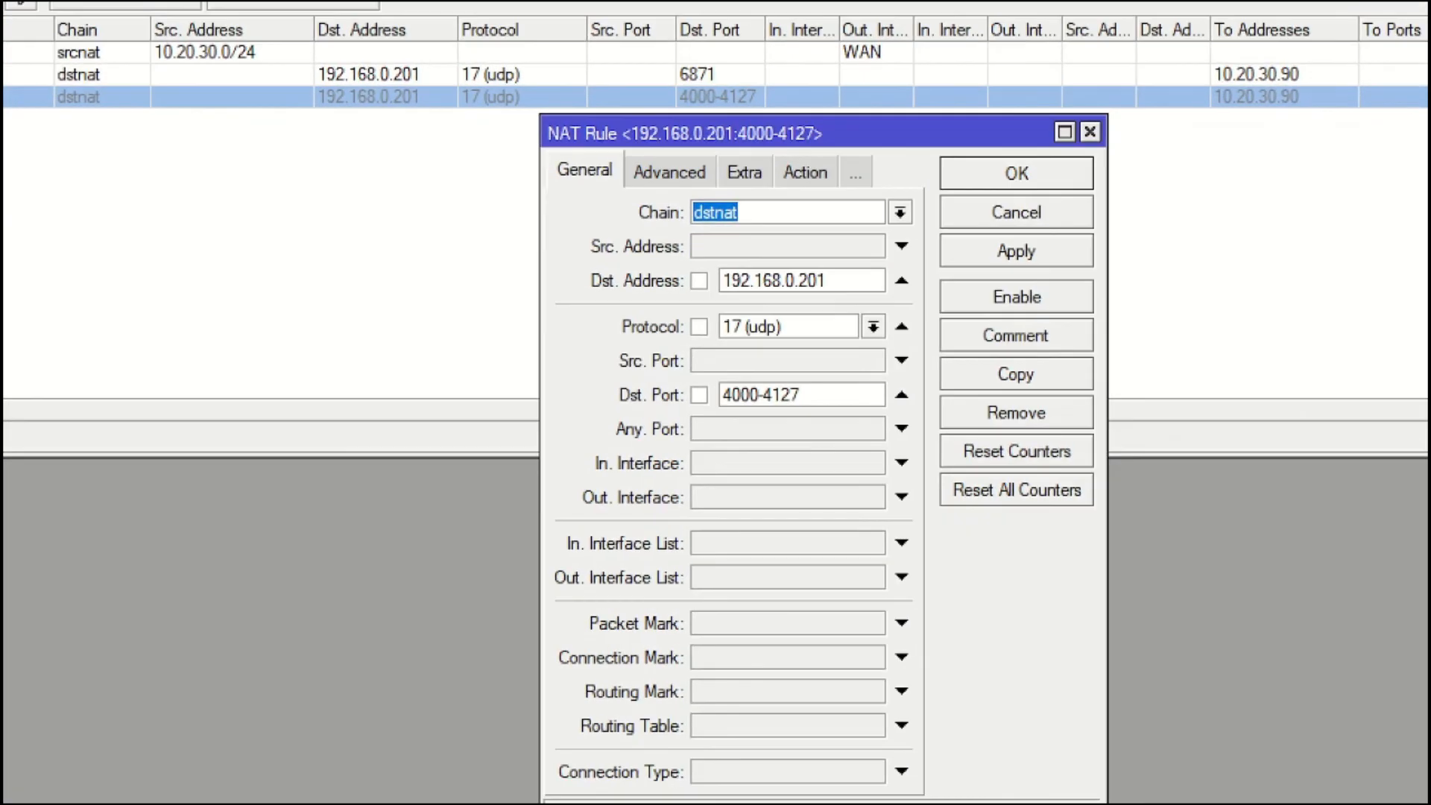
drag(581, 281, 422, 269)
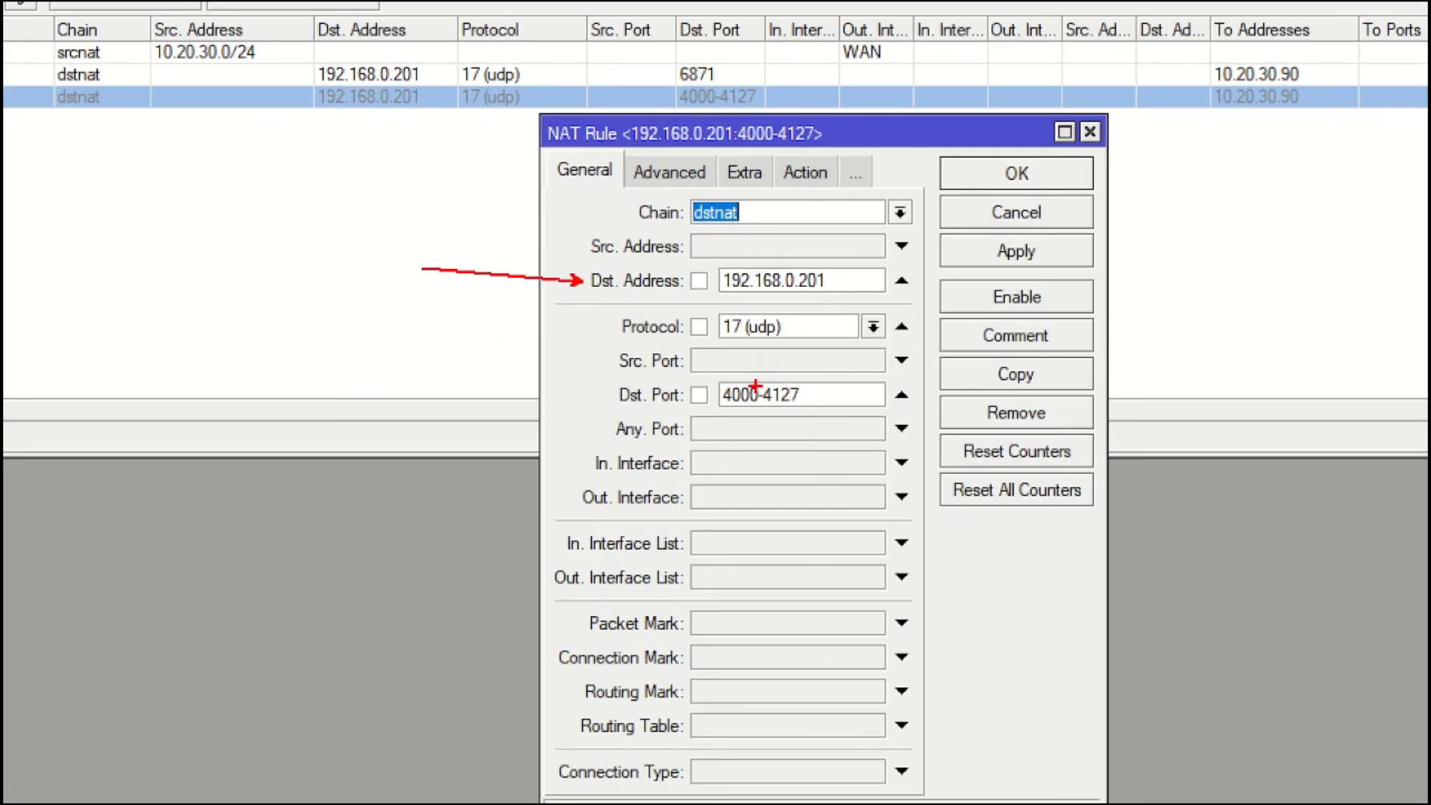
drag(604, 328, 537, 328)
drag(605, 392, 528, 392)
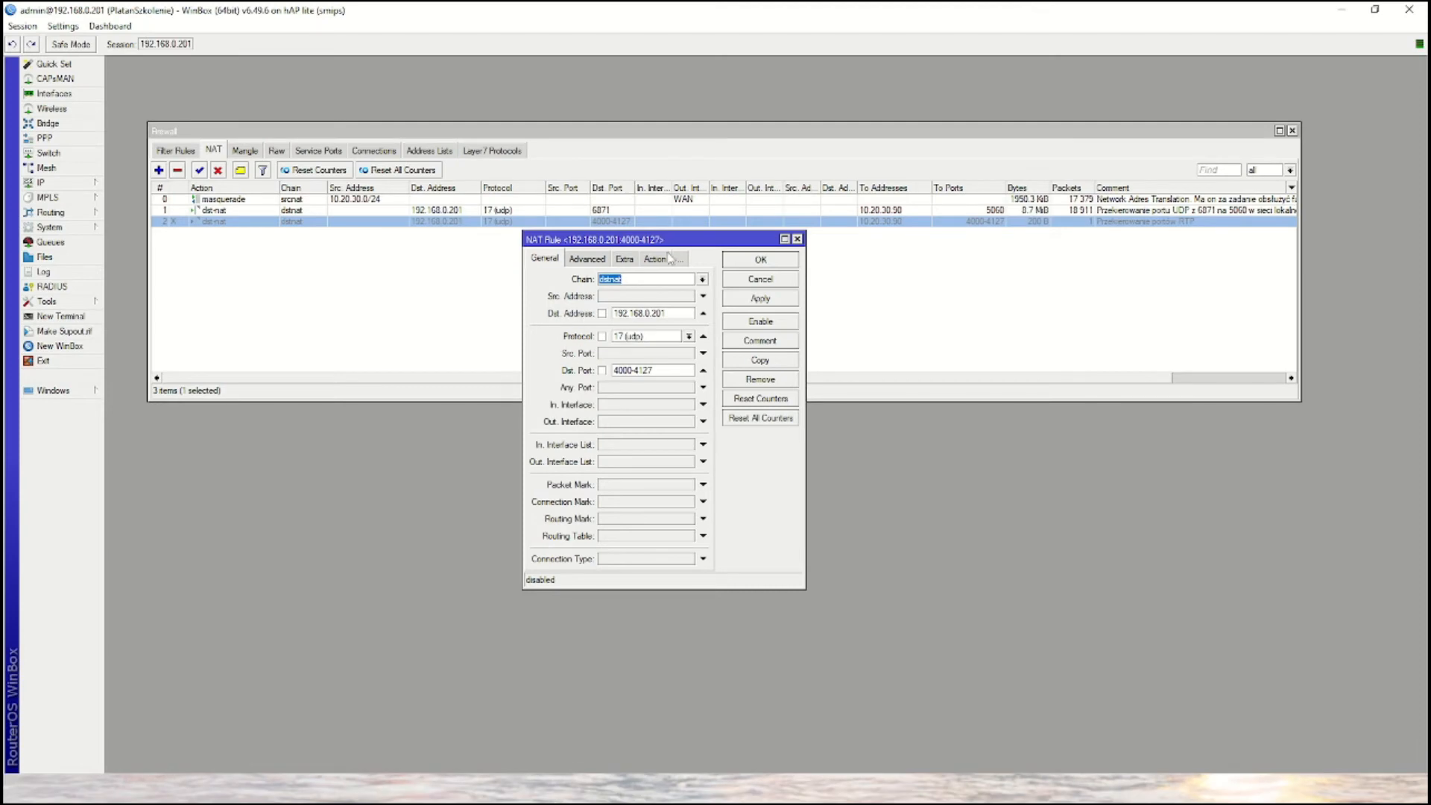
click(801, 173)
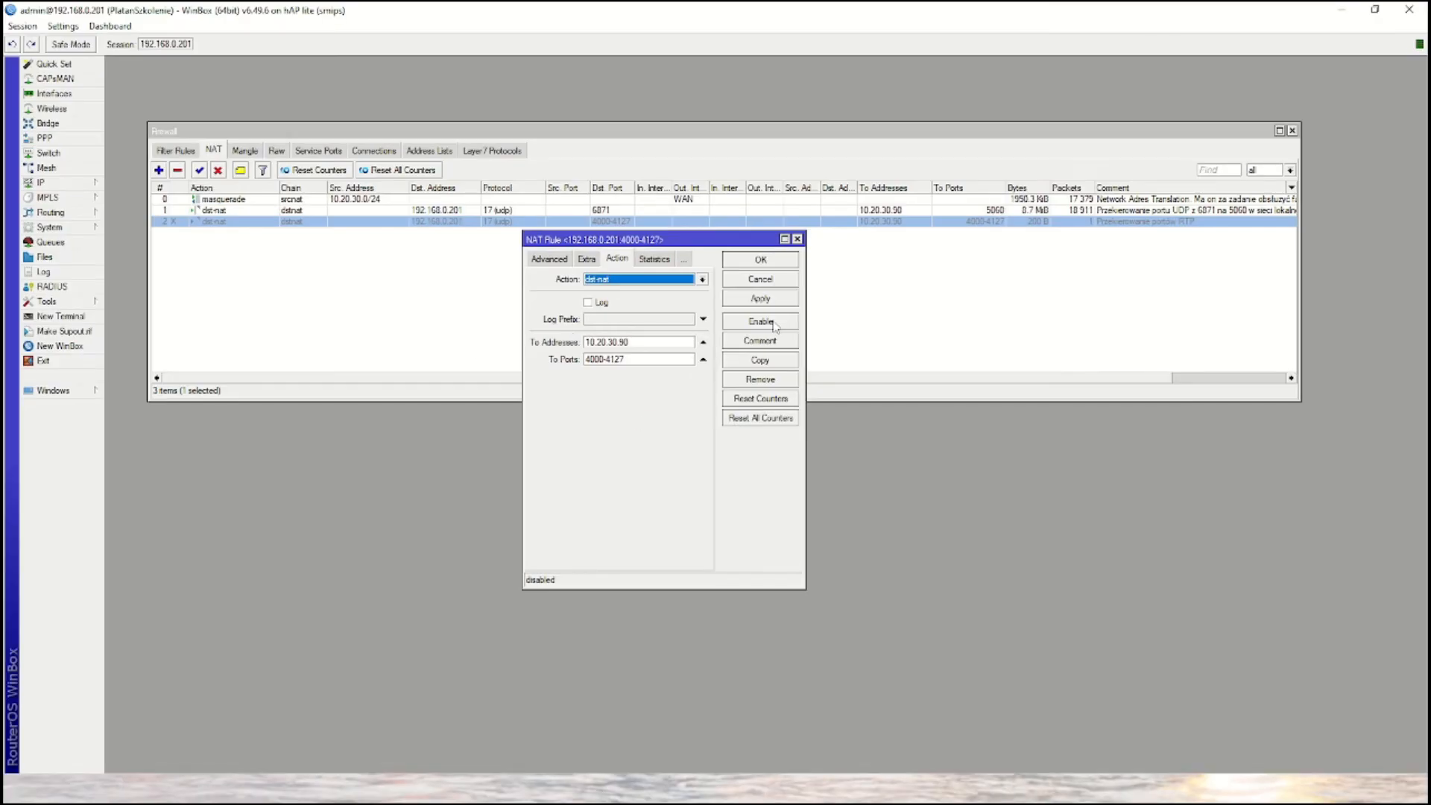
click(768, 322)
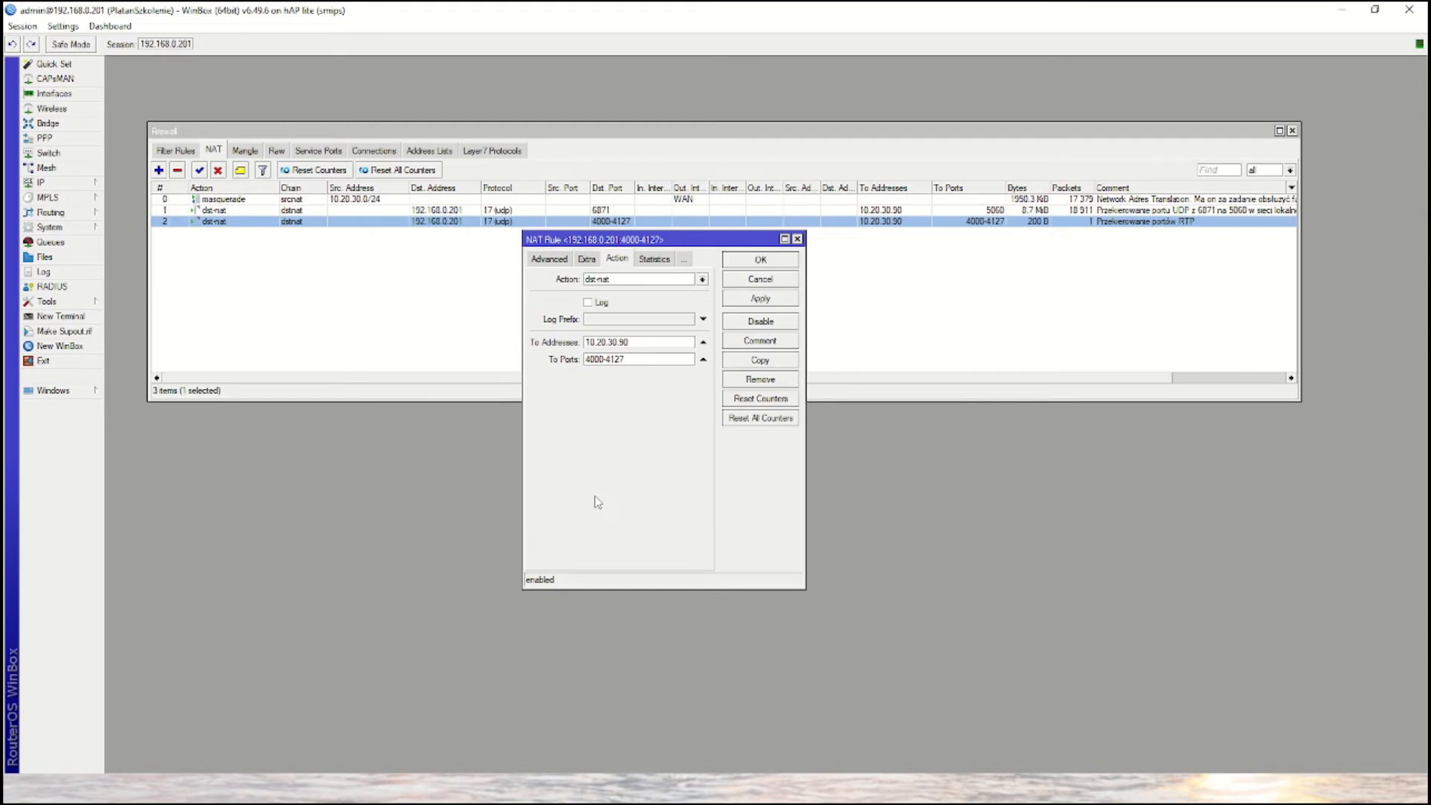
click(767, 262)
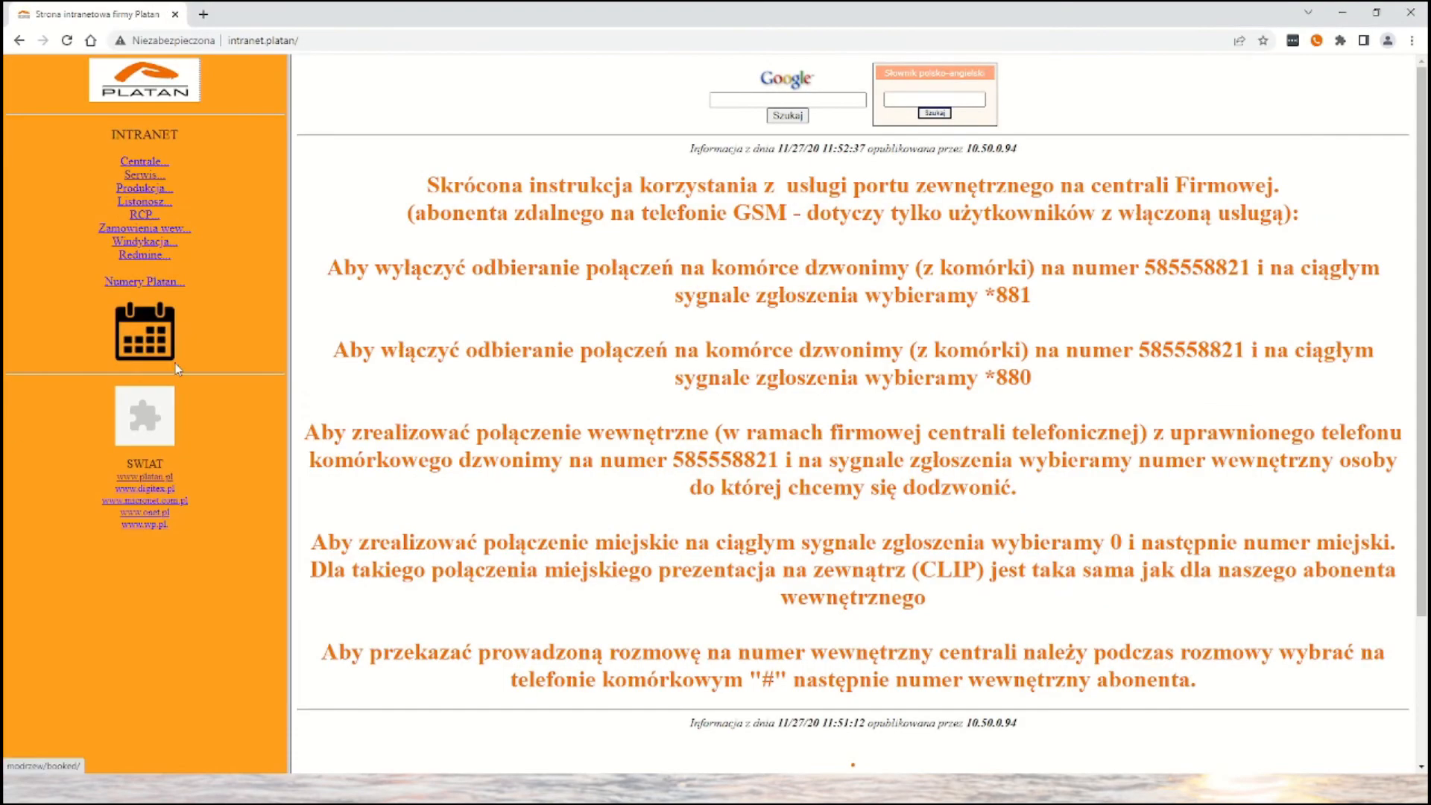
- Switch to the web browser and load the Platan IP-T216CG phone's configuration page at 10.10.10.100
click(291, 41)
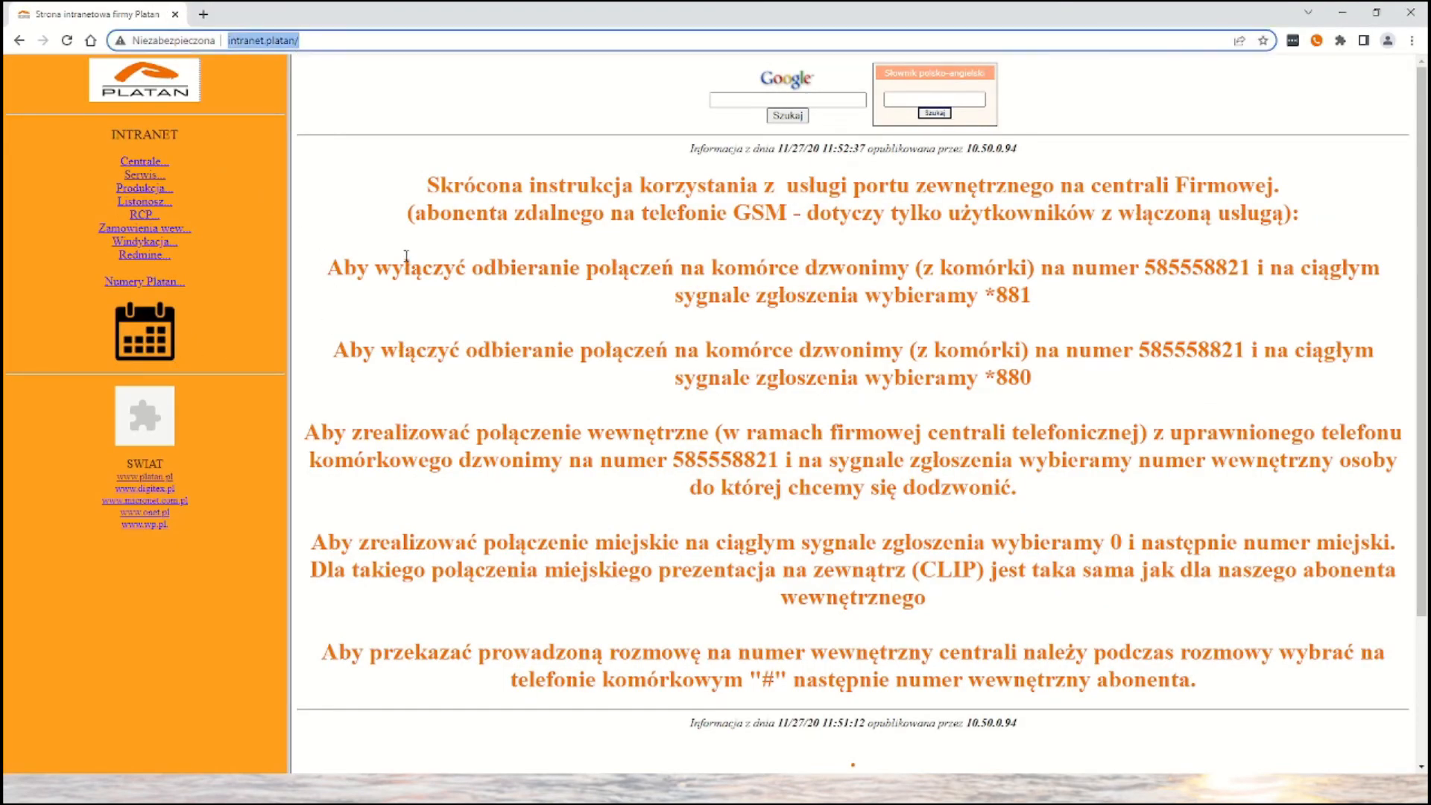
text(10)
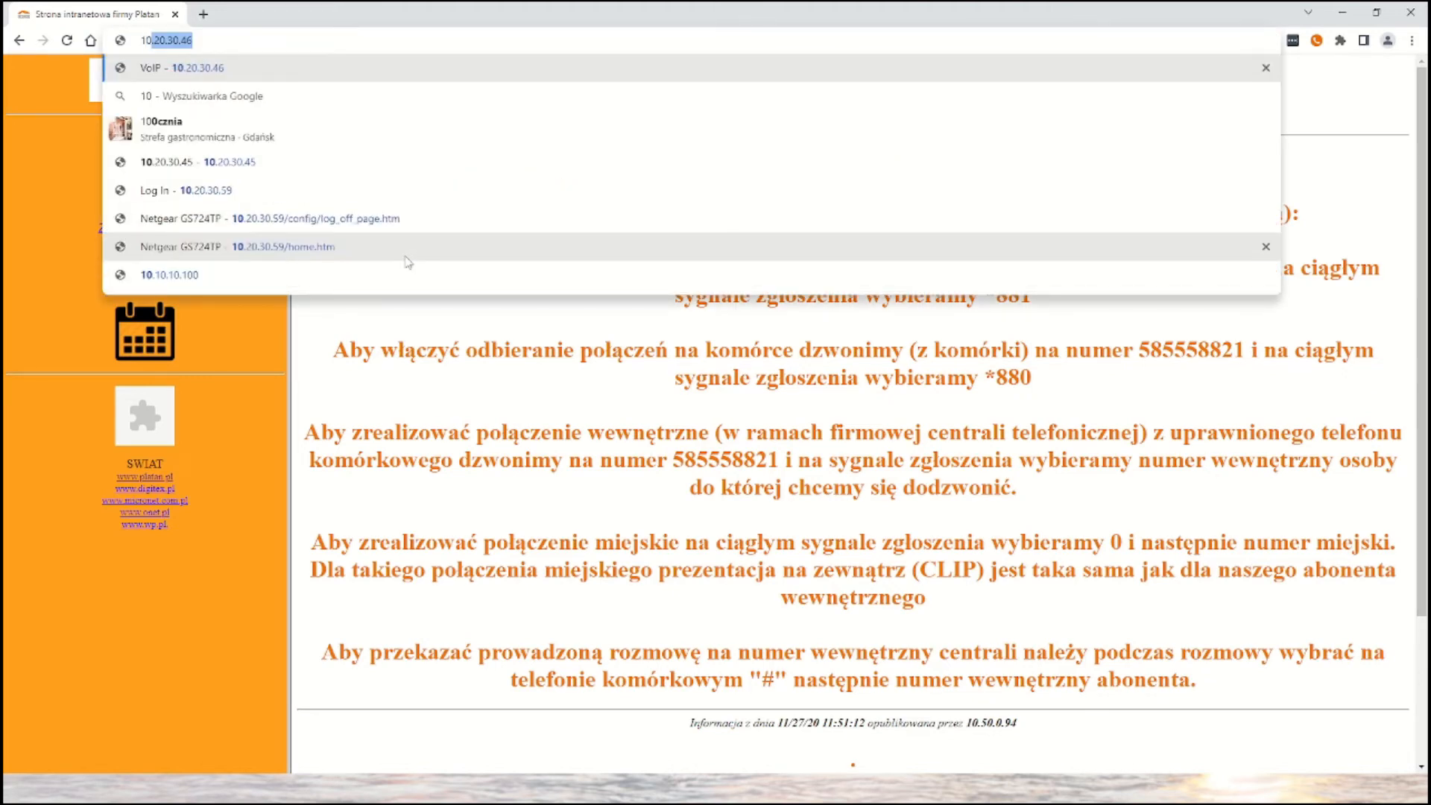
text(.10.10.)
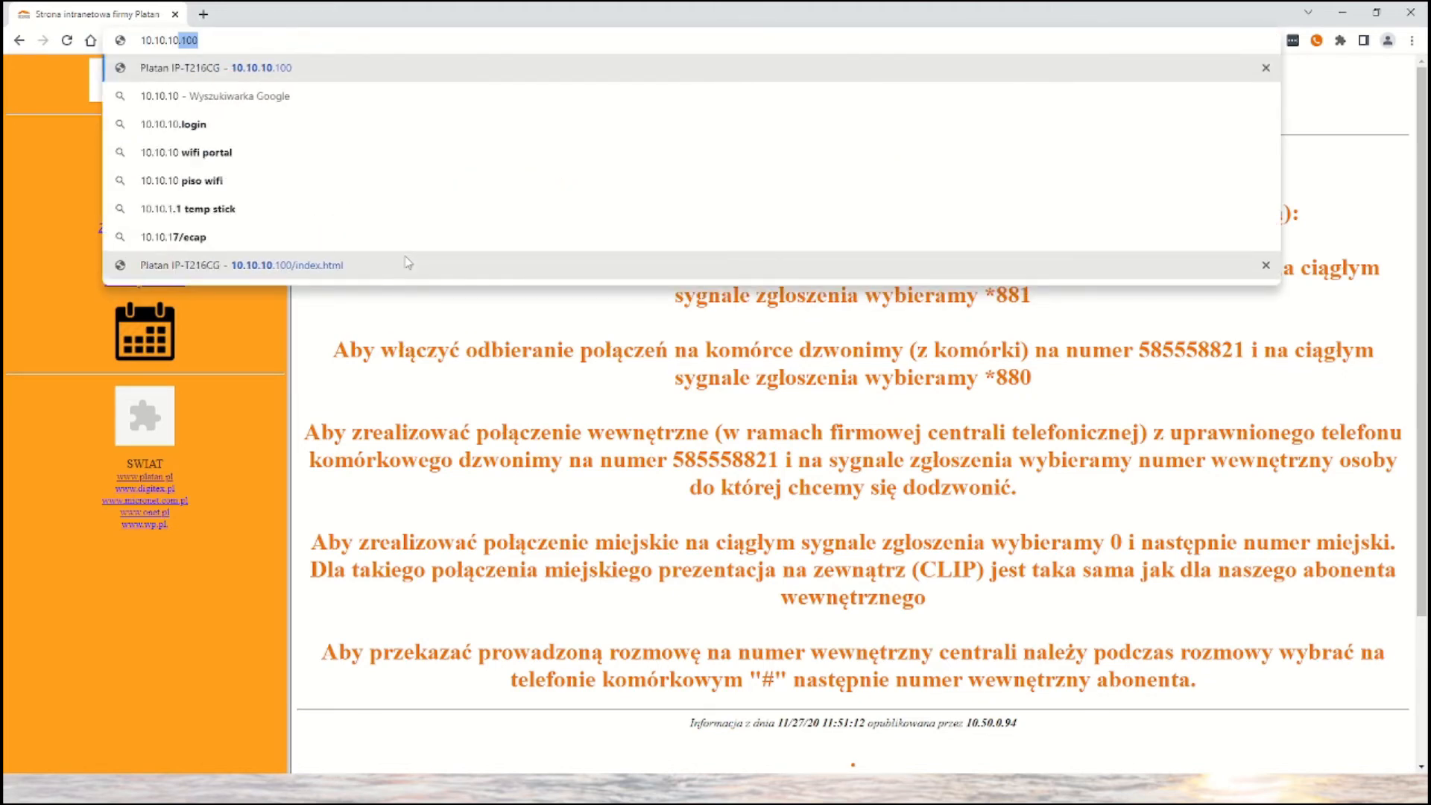
text(100)
key(Return)
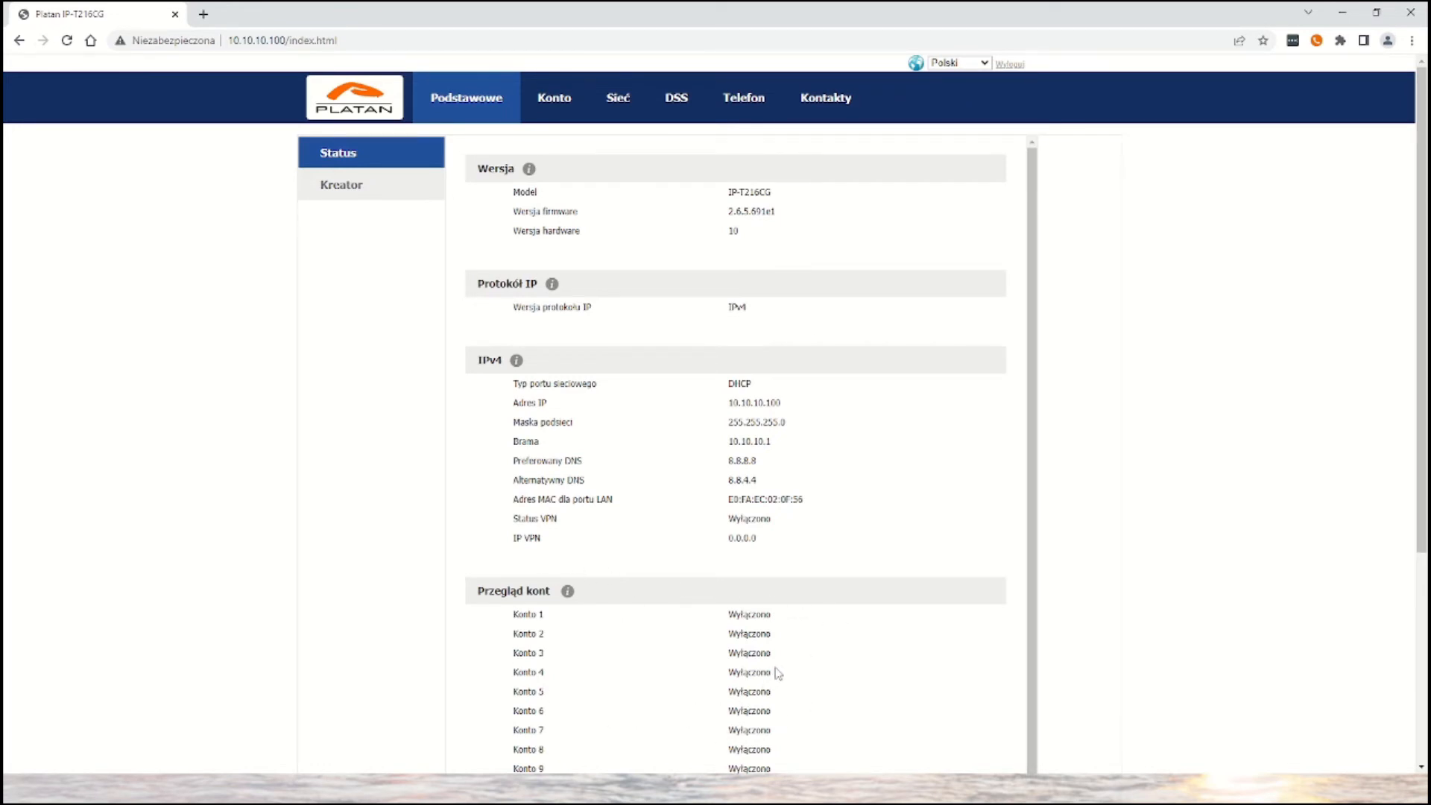
- In the basic settings of Konto 1, set the description, display name, registration name and username to 101
click(566, 112)
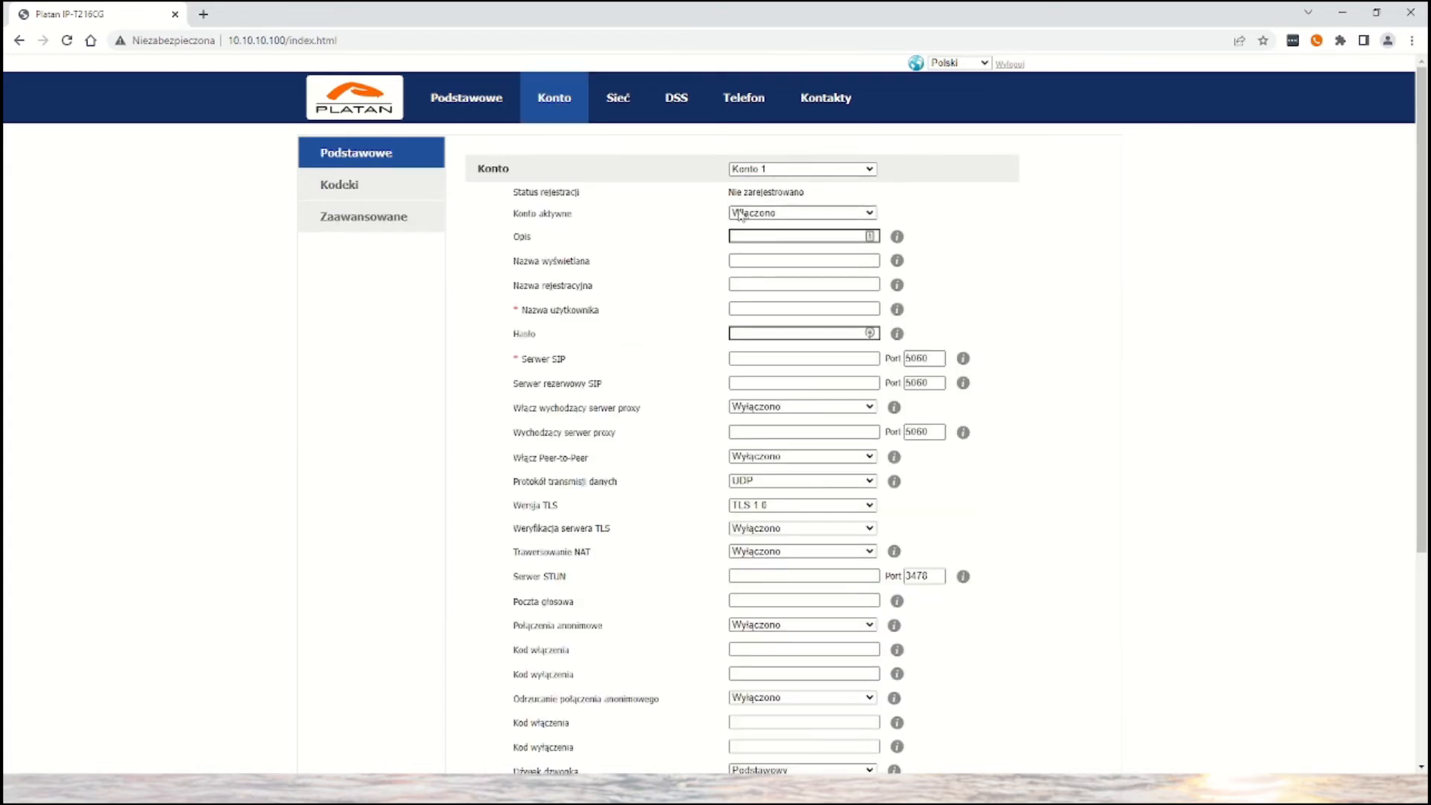
click(758, 234)
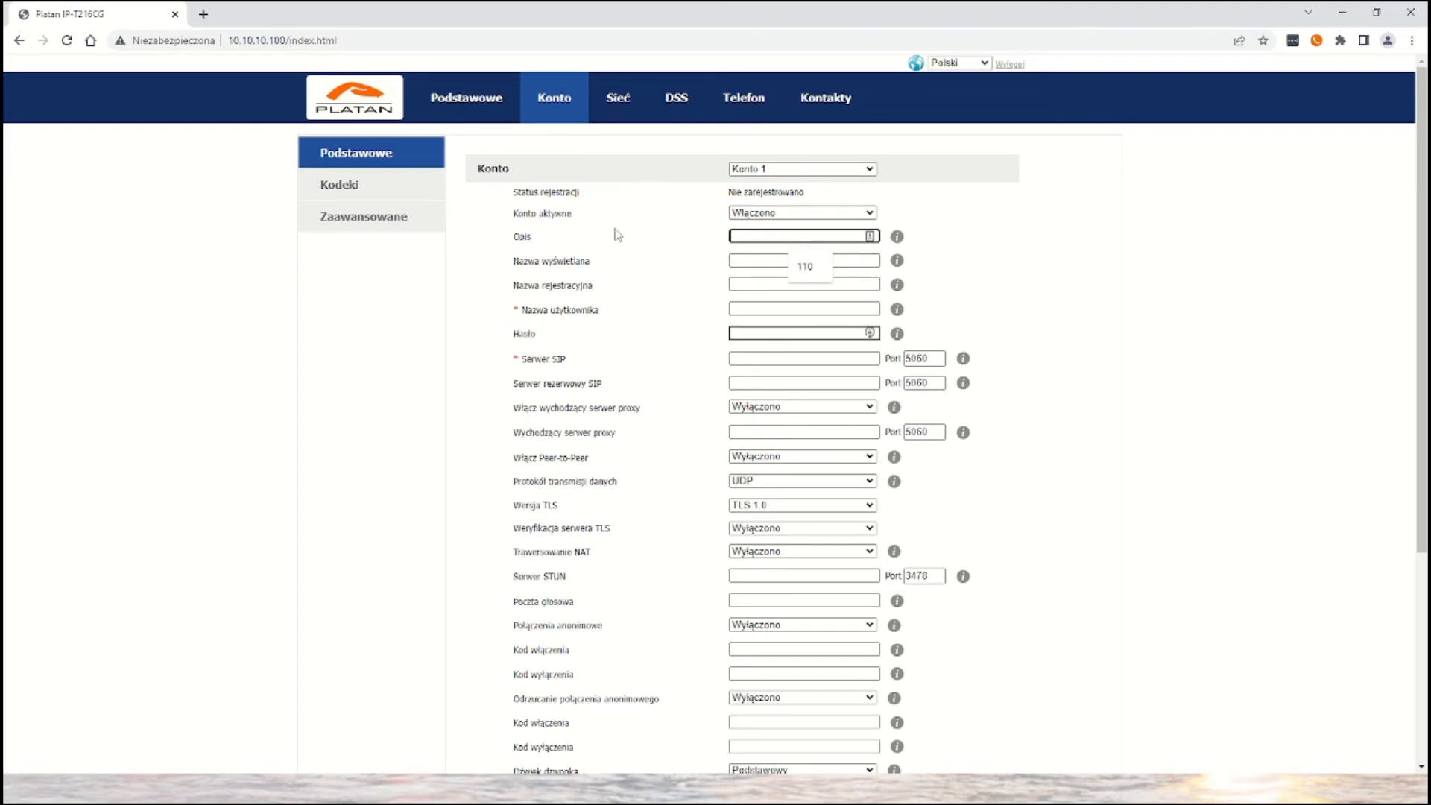
text(101)
click(755, 260)
text(101)
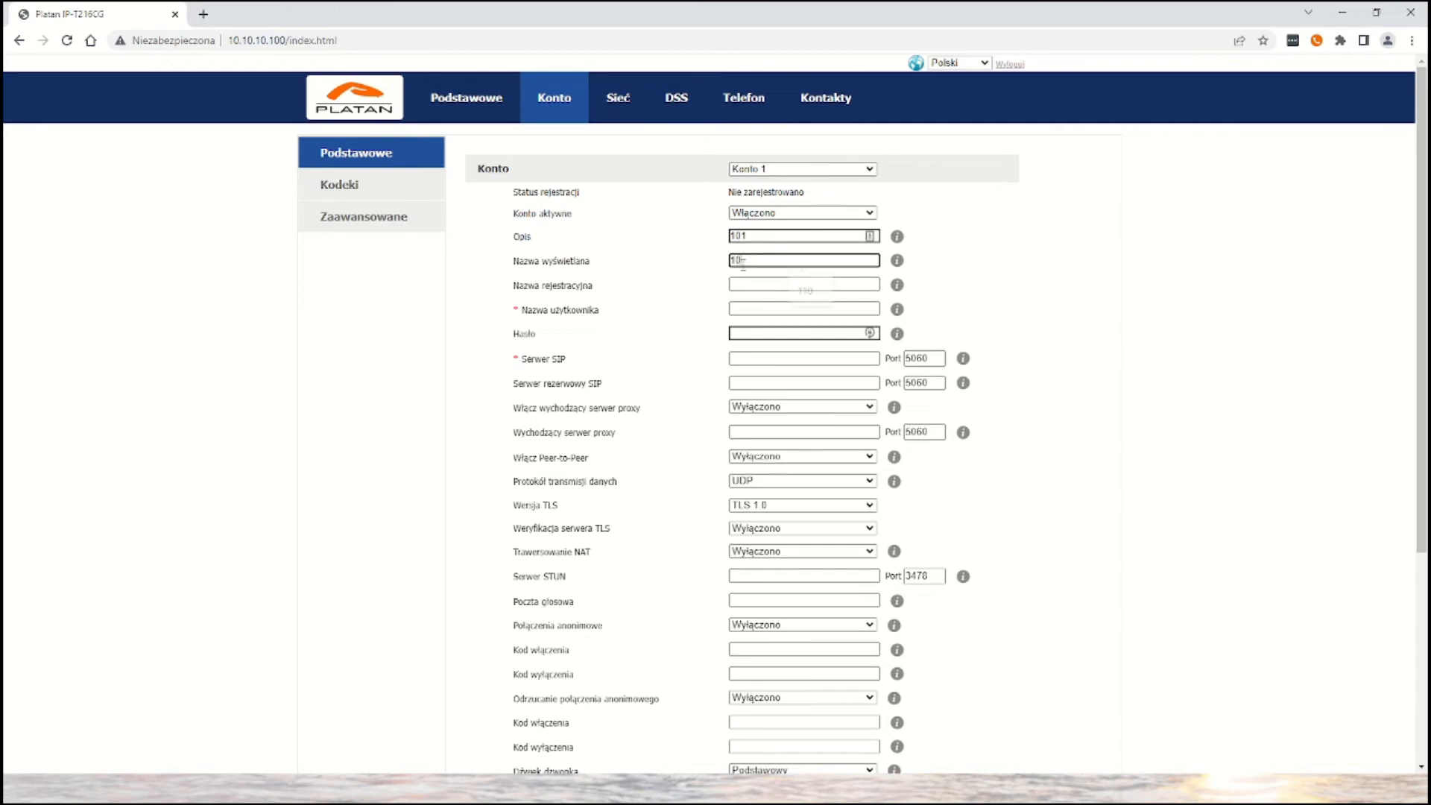
click(757, 284)
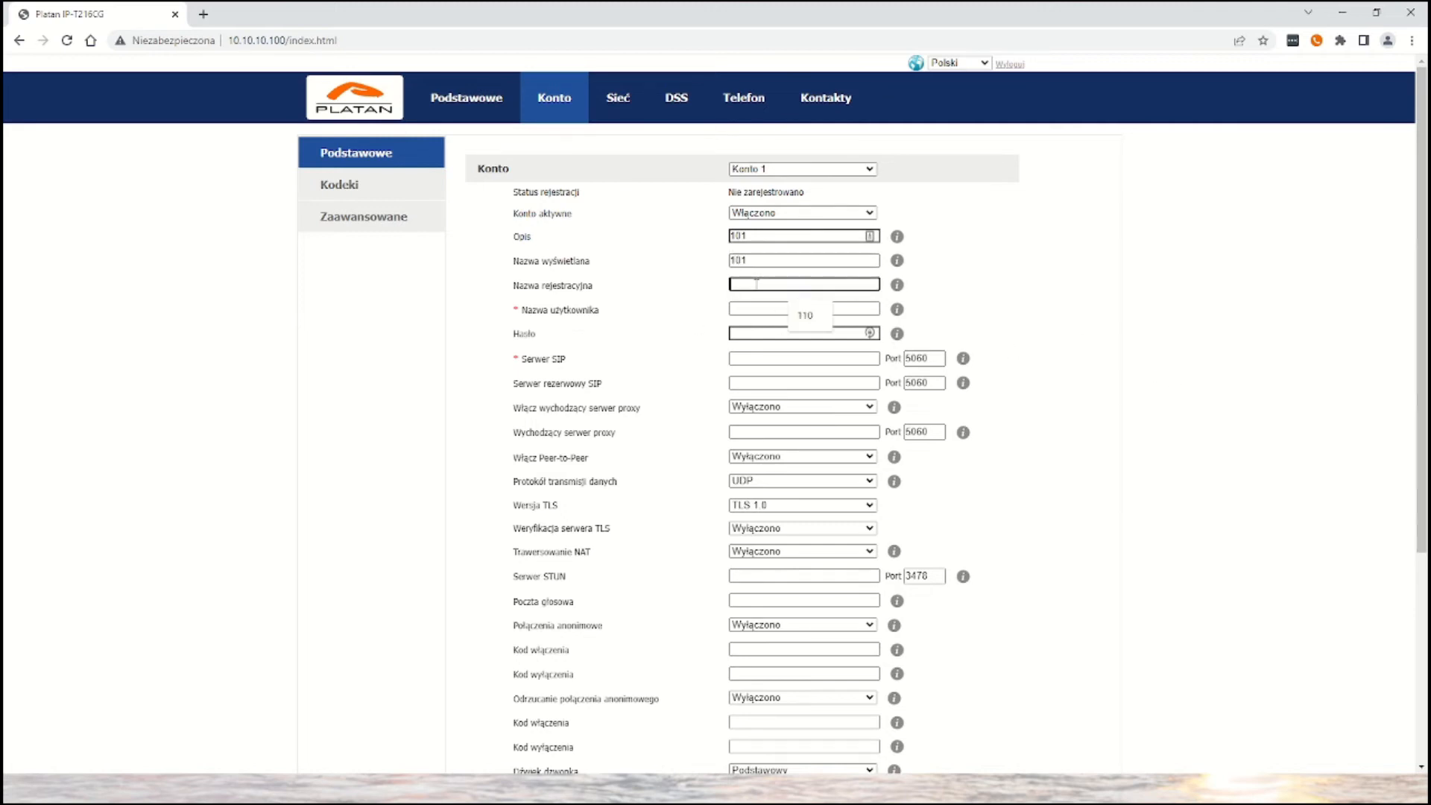
text(101)
key(Tab)
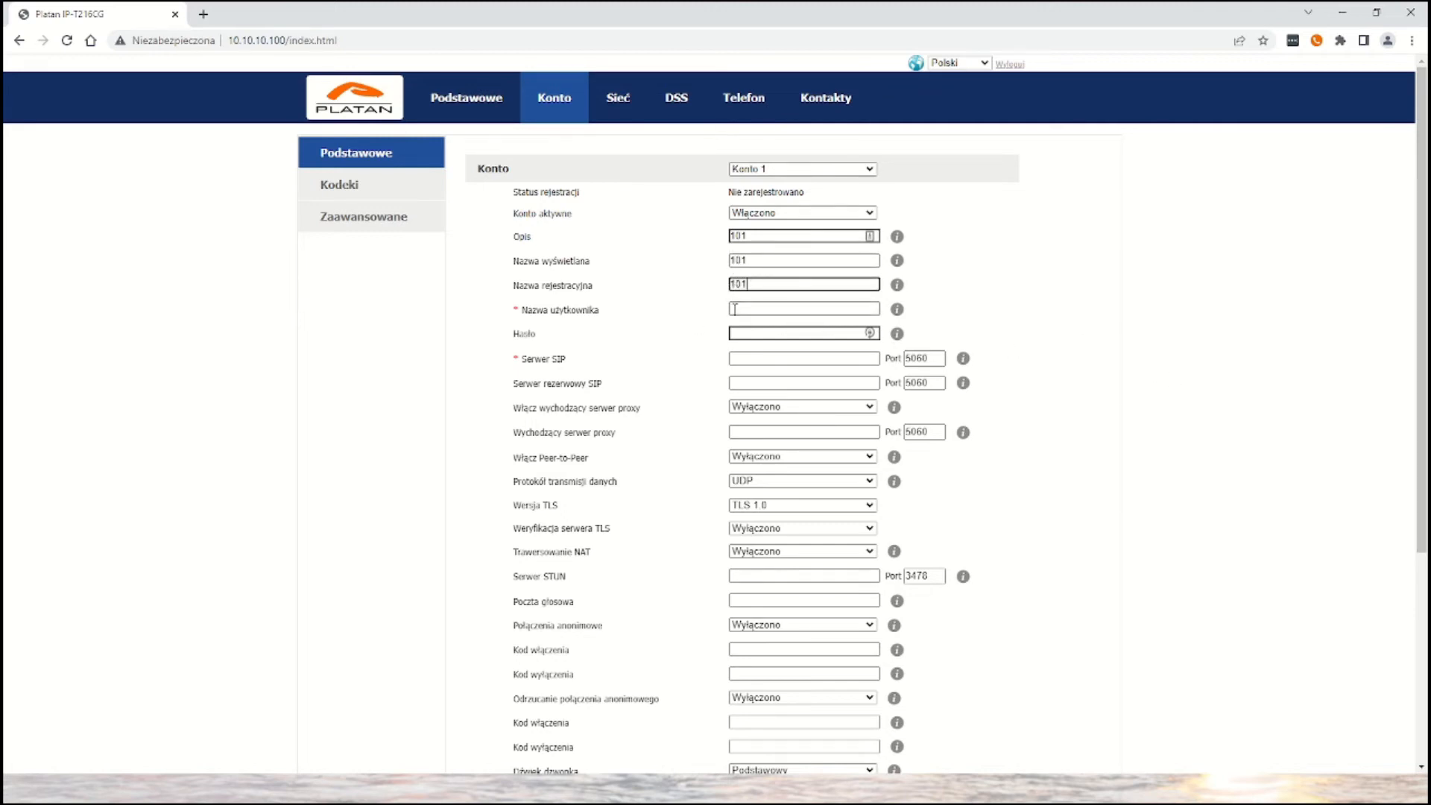
text(101)
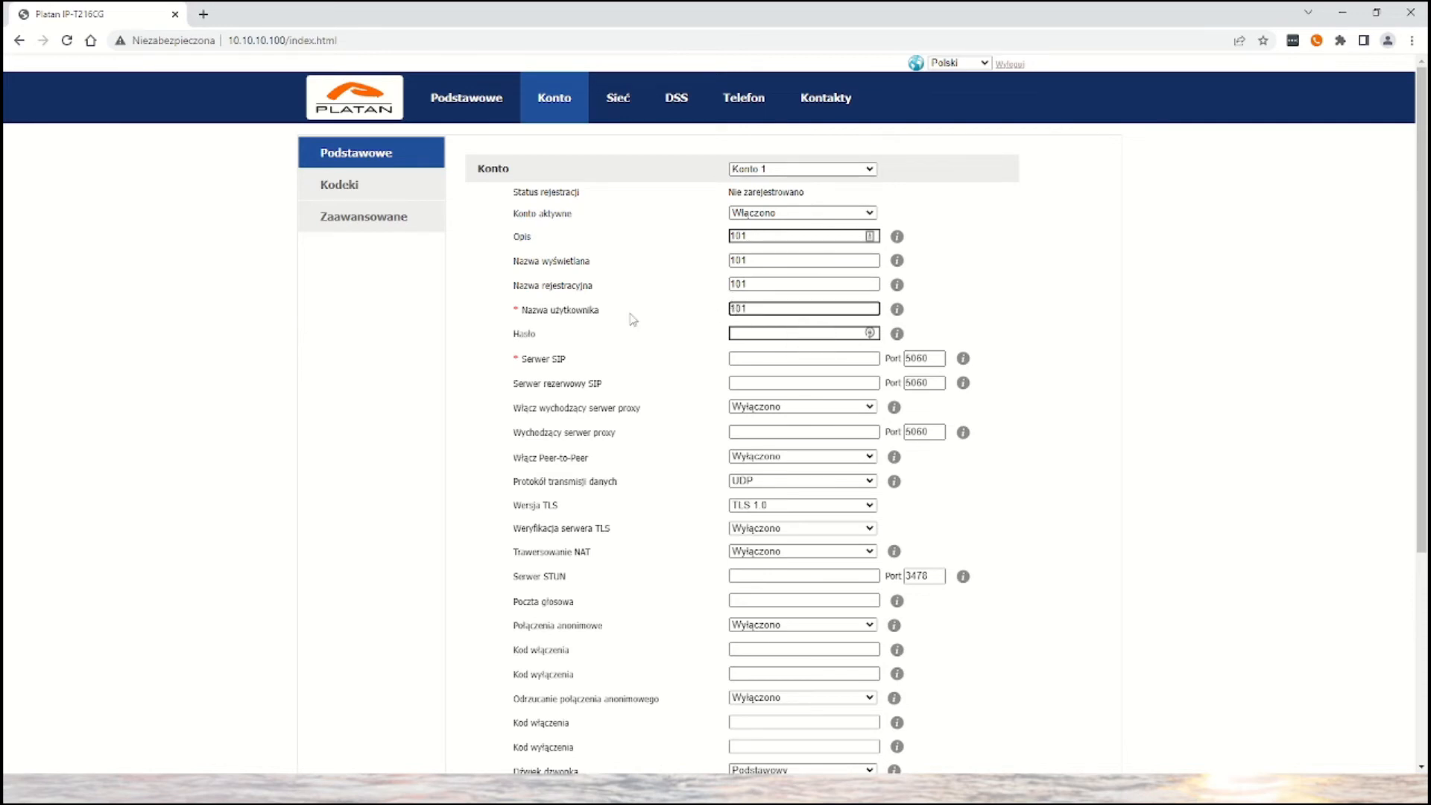
- Enter the password for Konto 1 and set its SIP server address to 192.168.0.201
click(749, 338)
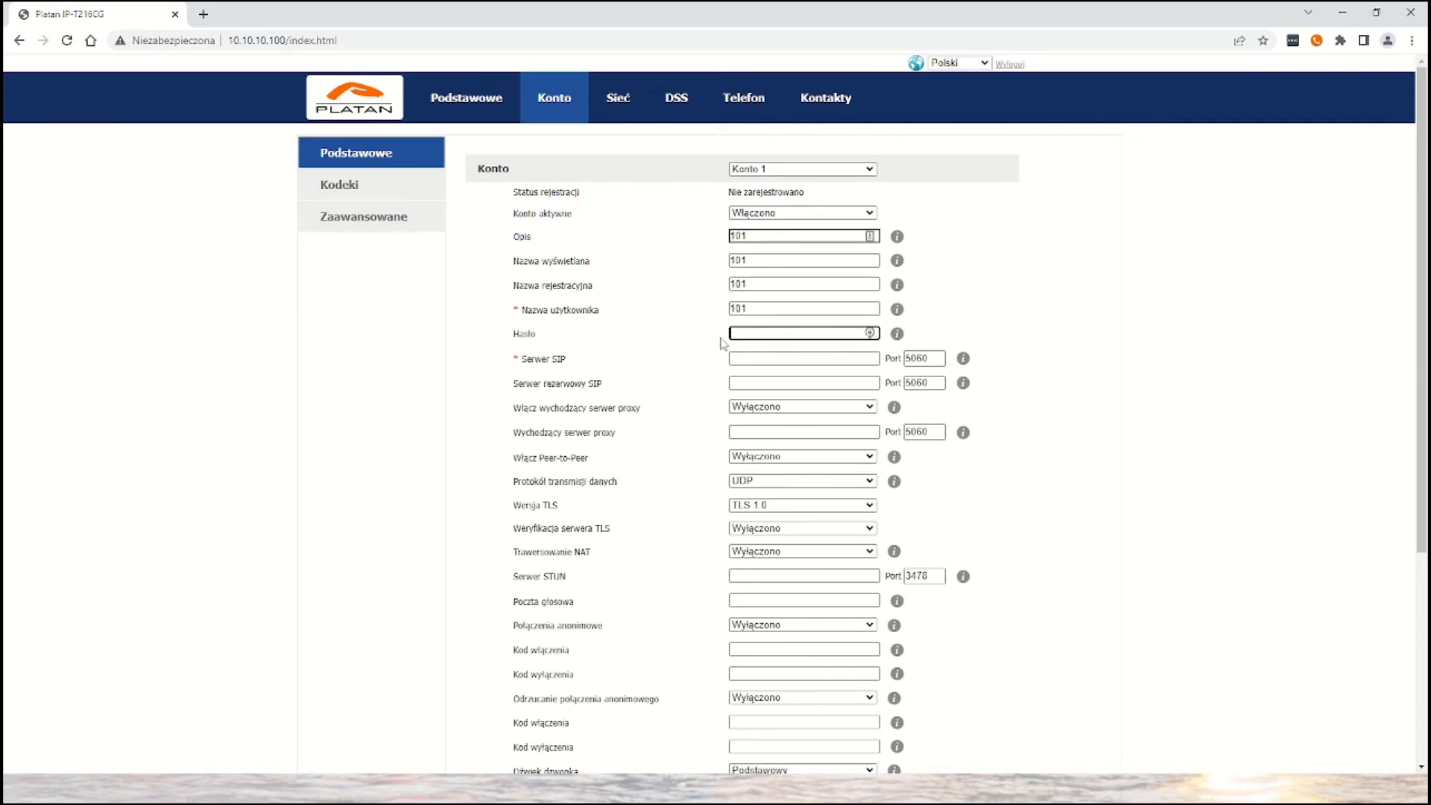
text(•)
click(768, 360)
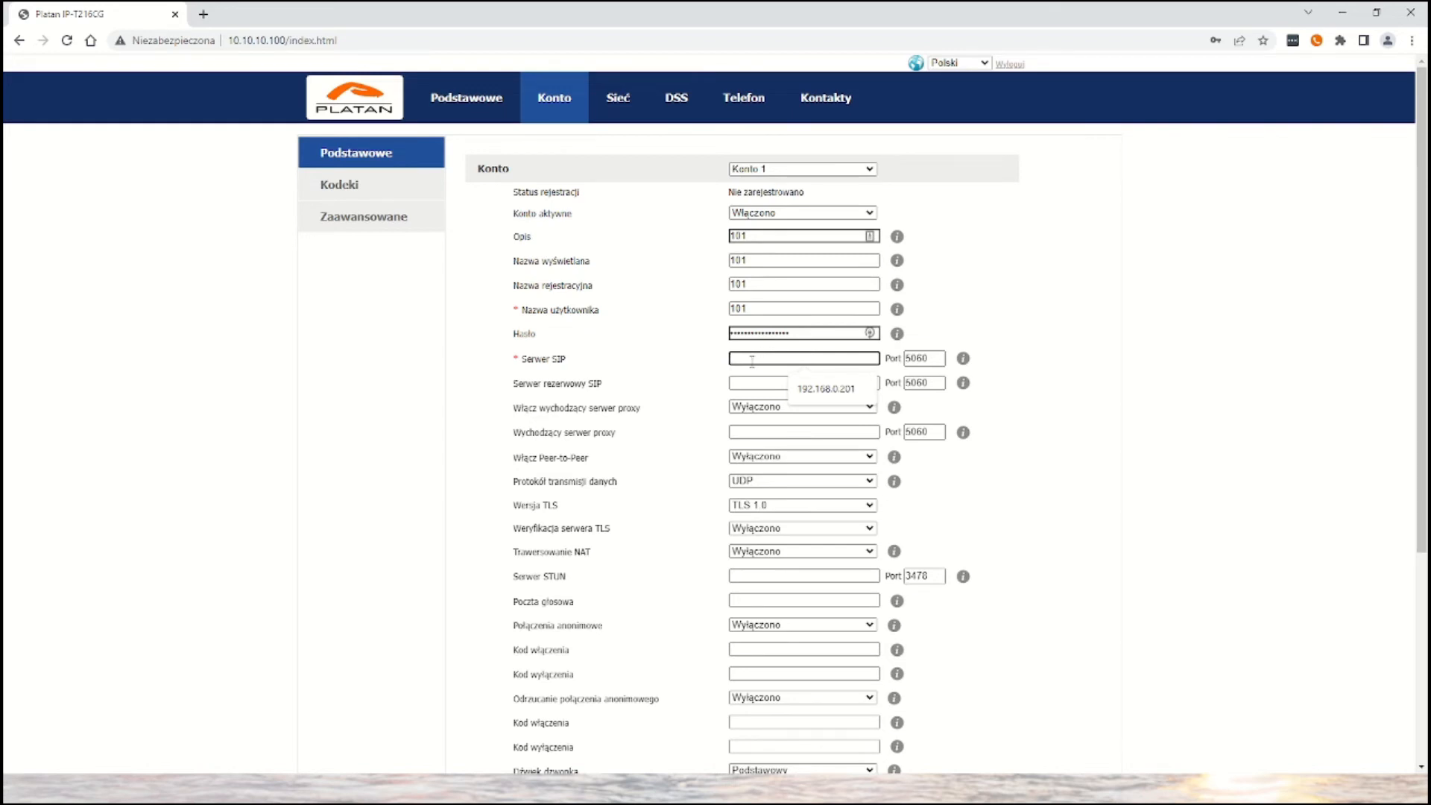
text(192.168.0.201)
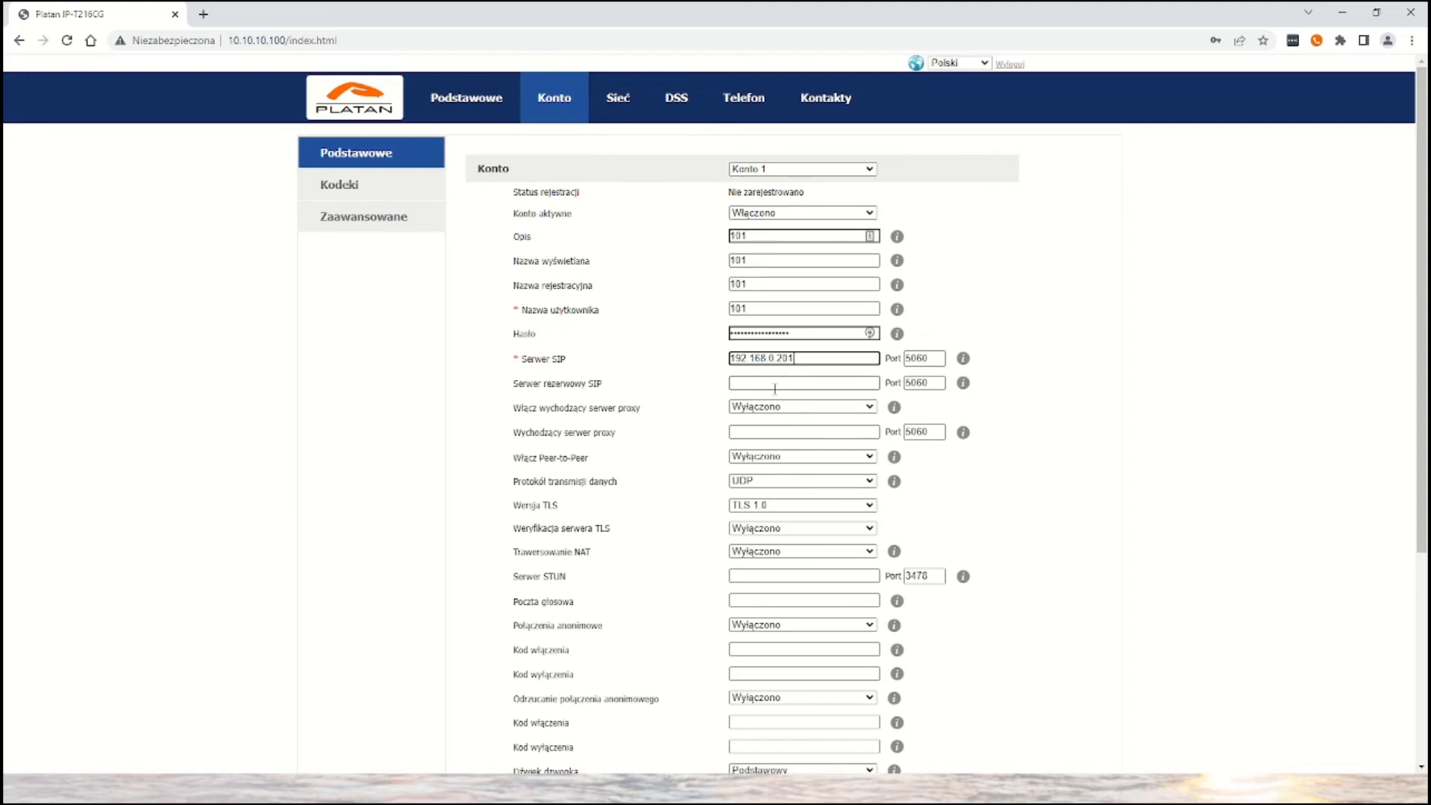
- Set the main SIP server port of Konto 1 to 6871, apply the account settings and check the registration status
double_click(935, 363)
click(944, 358)
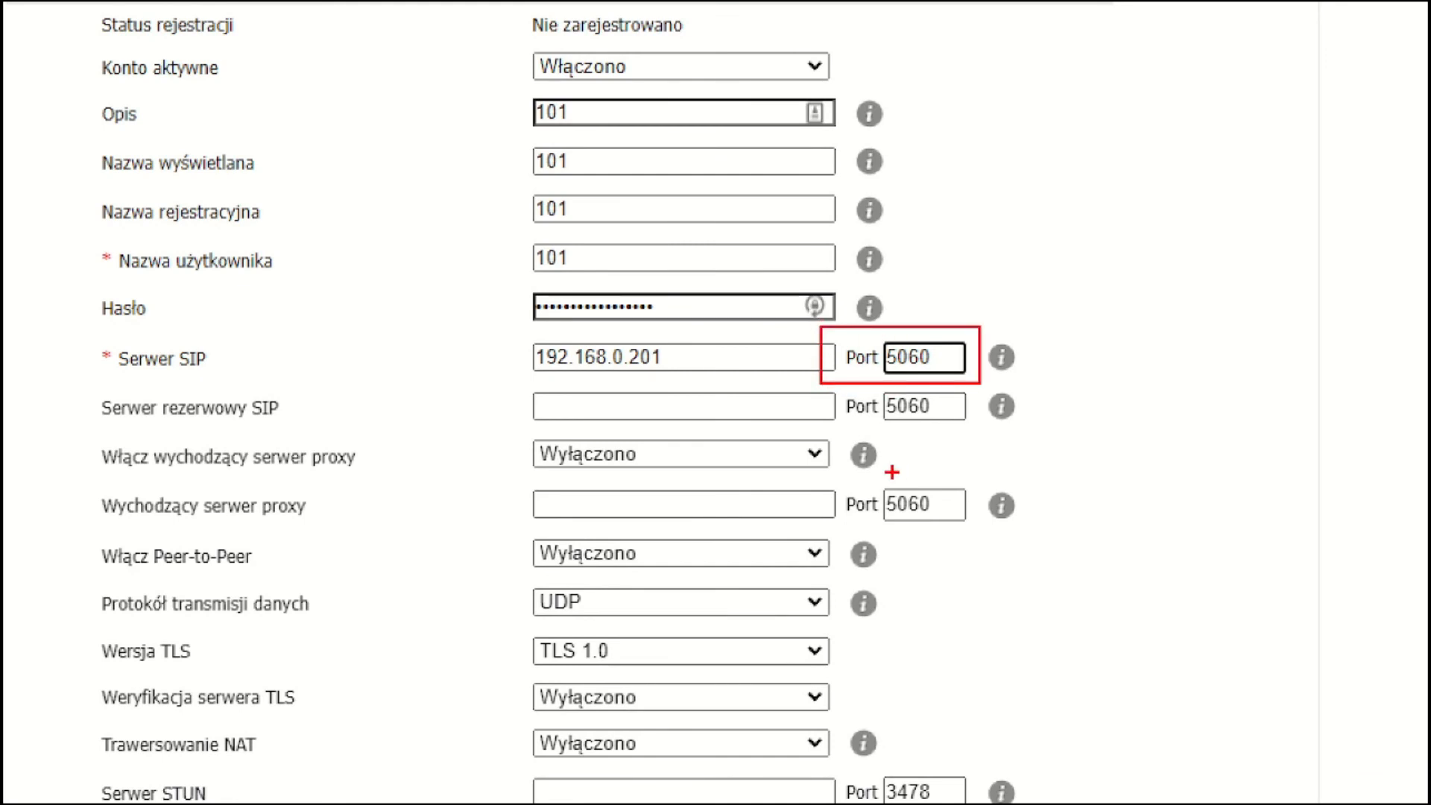
drag(959, 354, 811, 344)
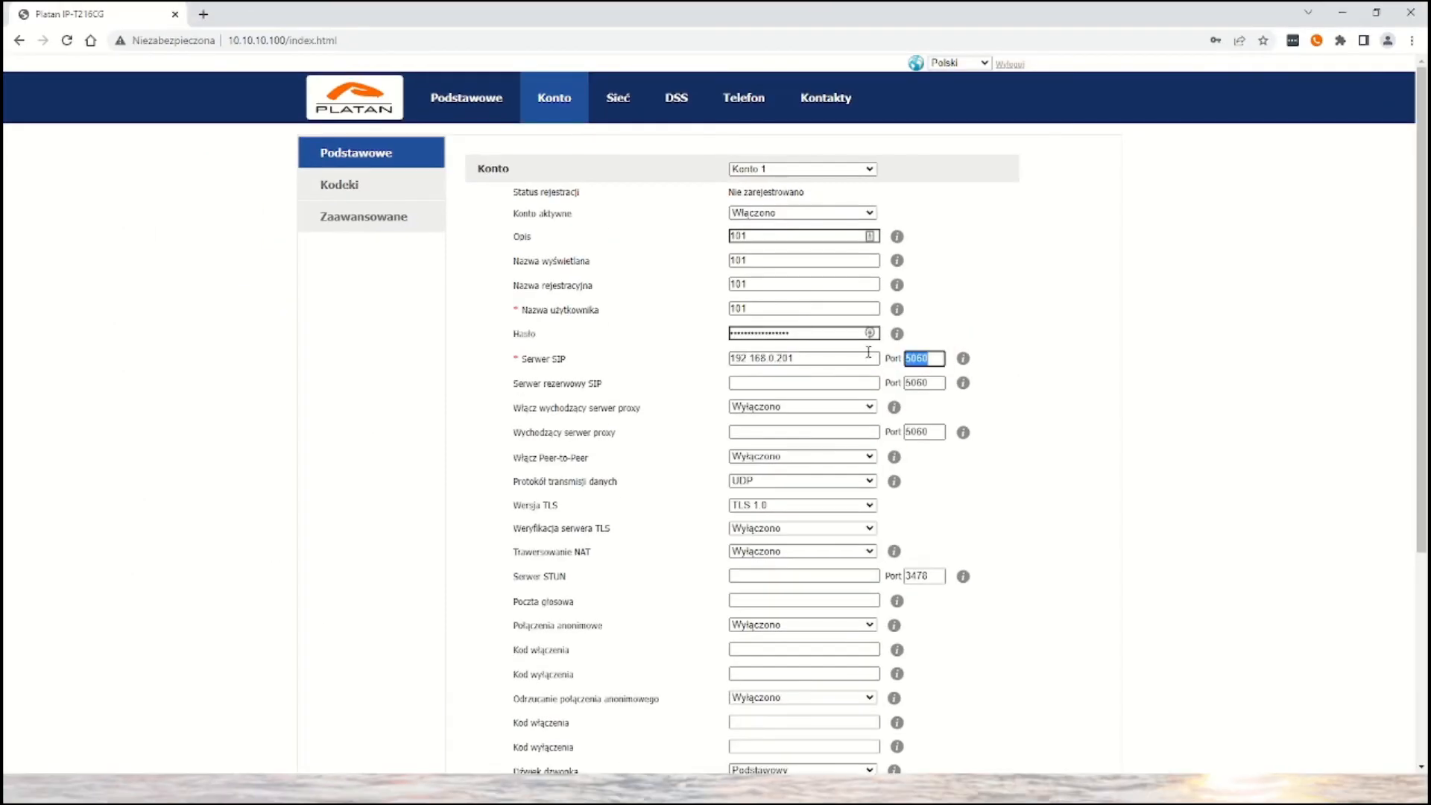
text(6)
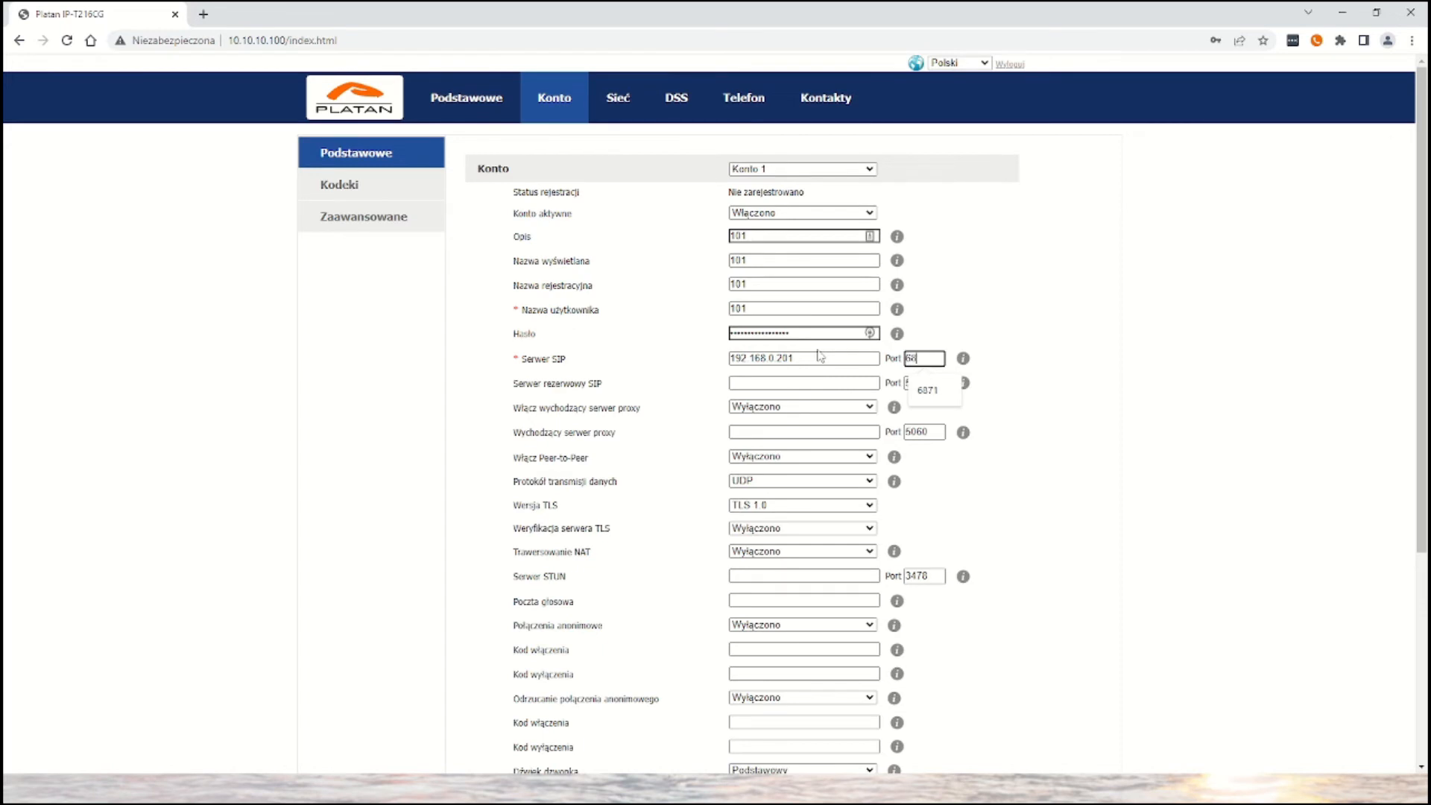
text(871)
scroll(1019, 386, down, 3)
click(694, 670)
click(704, 442)
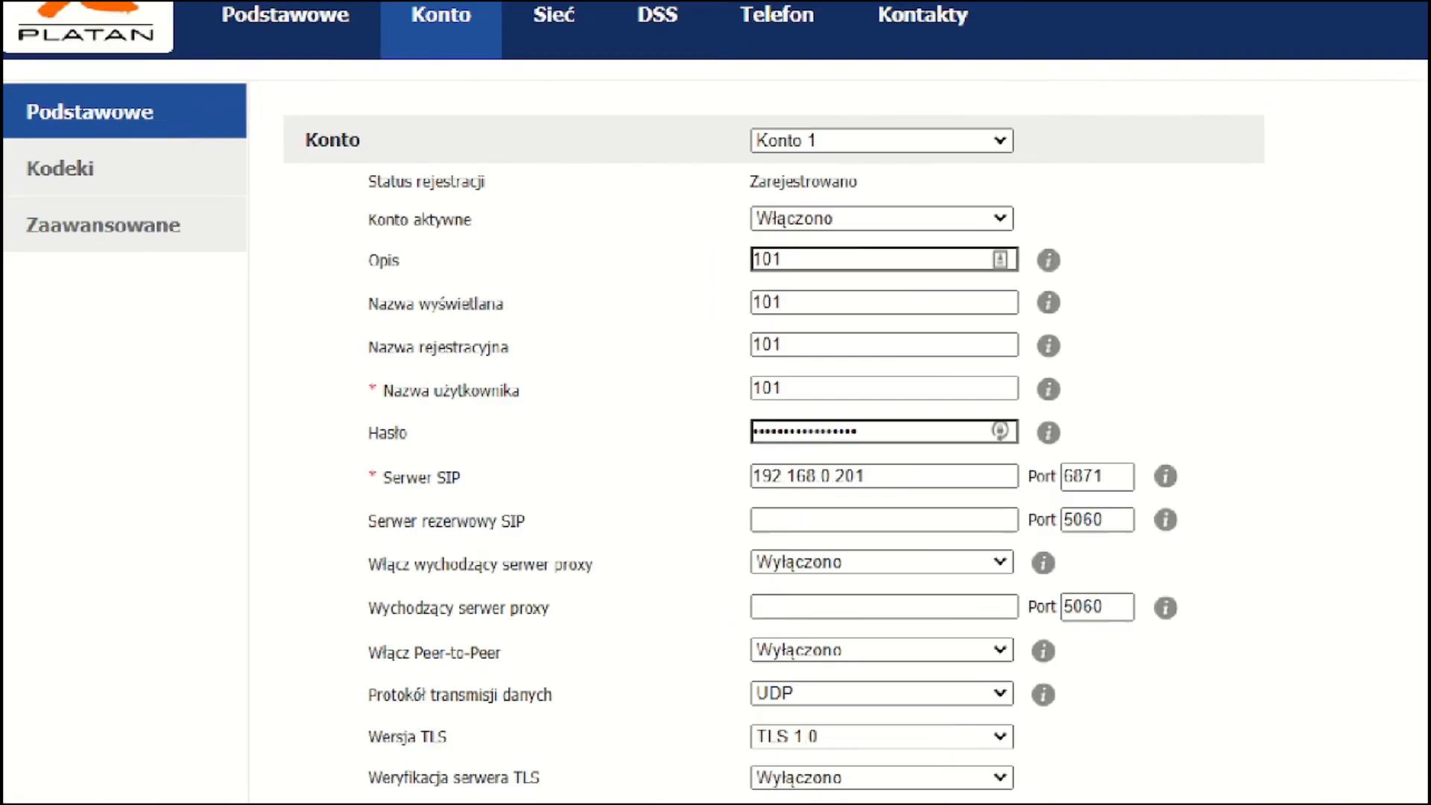
drag(705, 152, 875, 217)
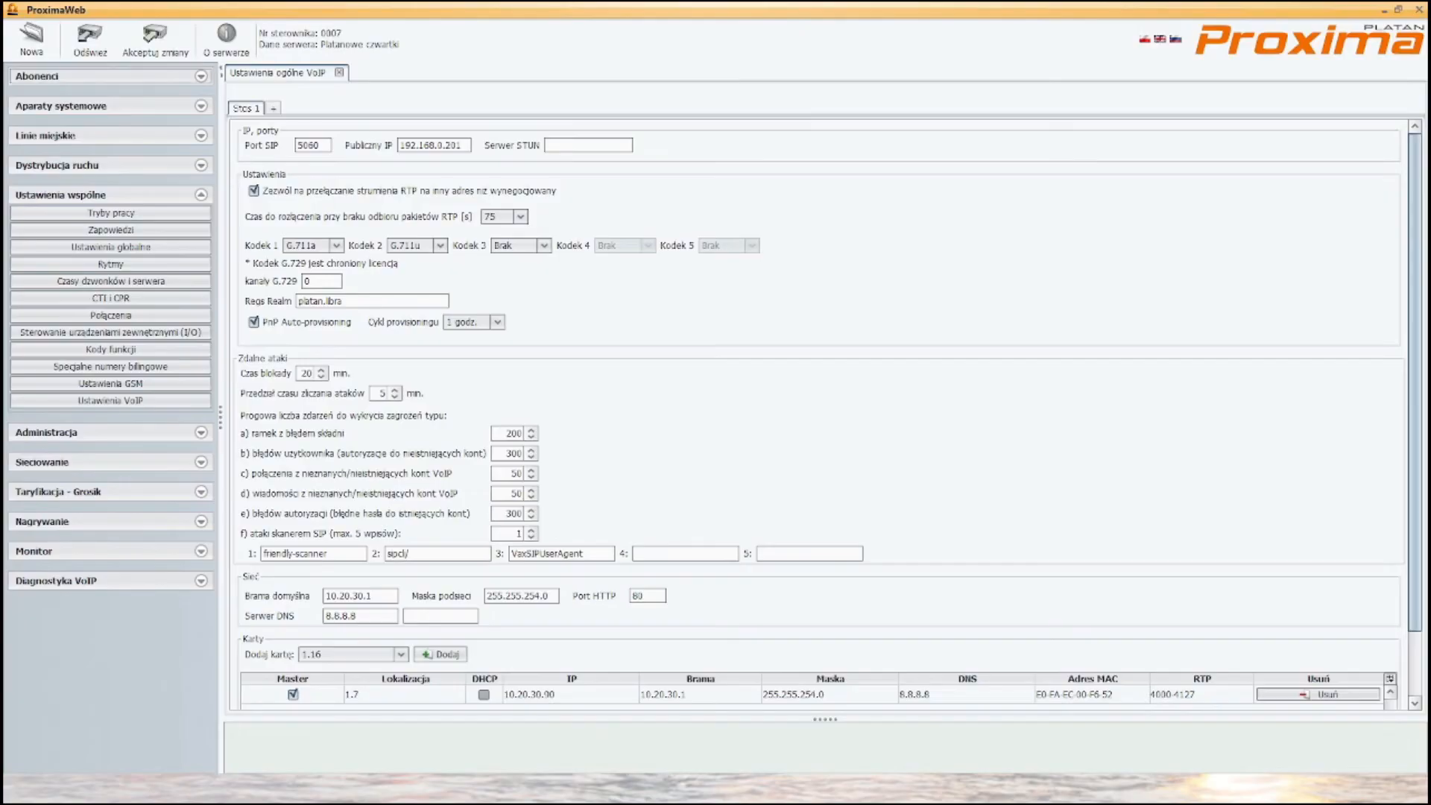
- Switch to ProximaWeb and examine the login status and IP address of extension 101 in the internal VoIP port status list
click(73, 82)
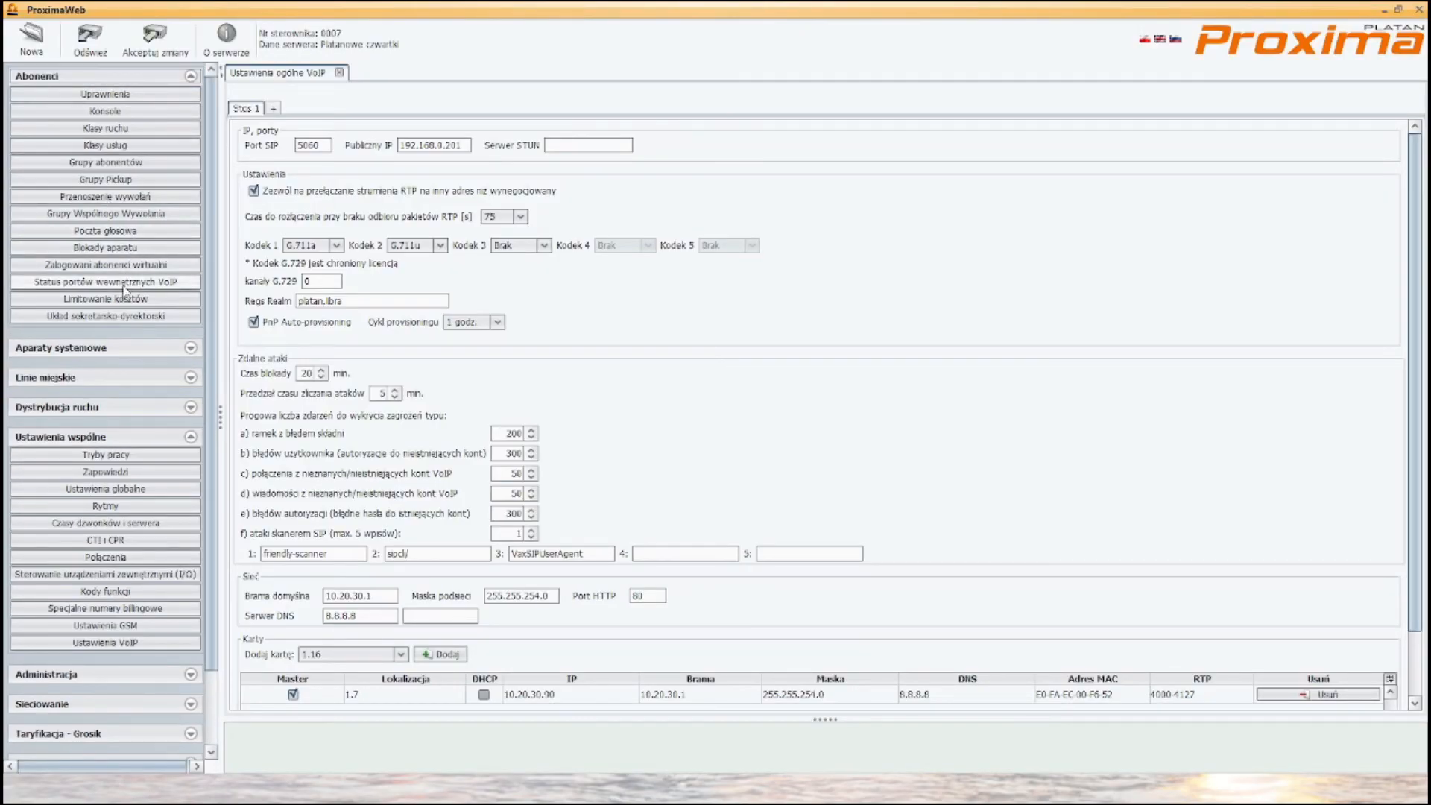
click(127, 282)
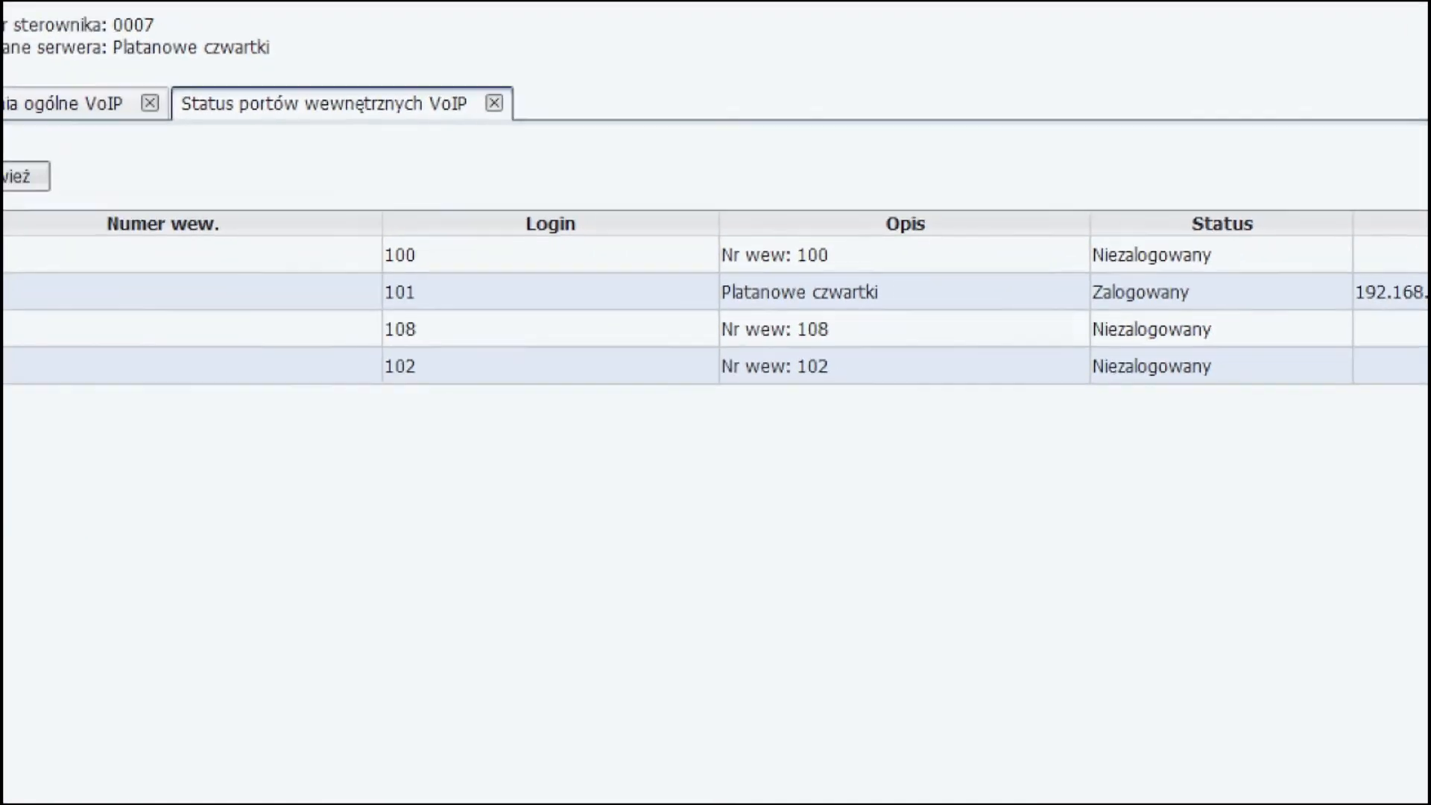
click(1144, 298)
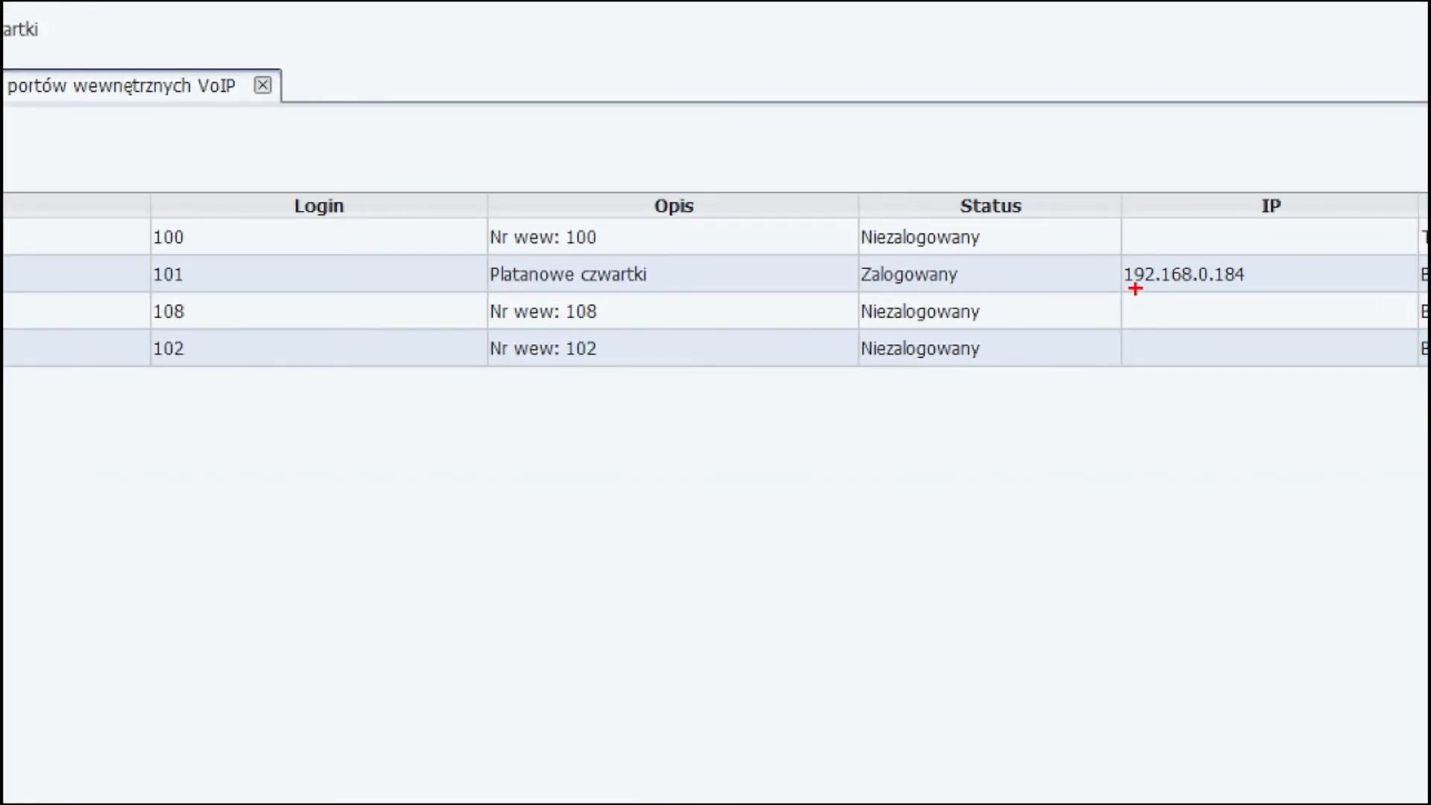
mouse_move(1104, 238)
mouse_down()
mouse_move(1223, 312)
mouse_move(1274, 310)
mouse_up()
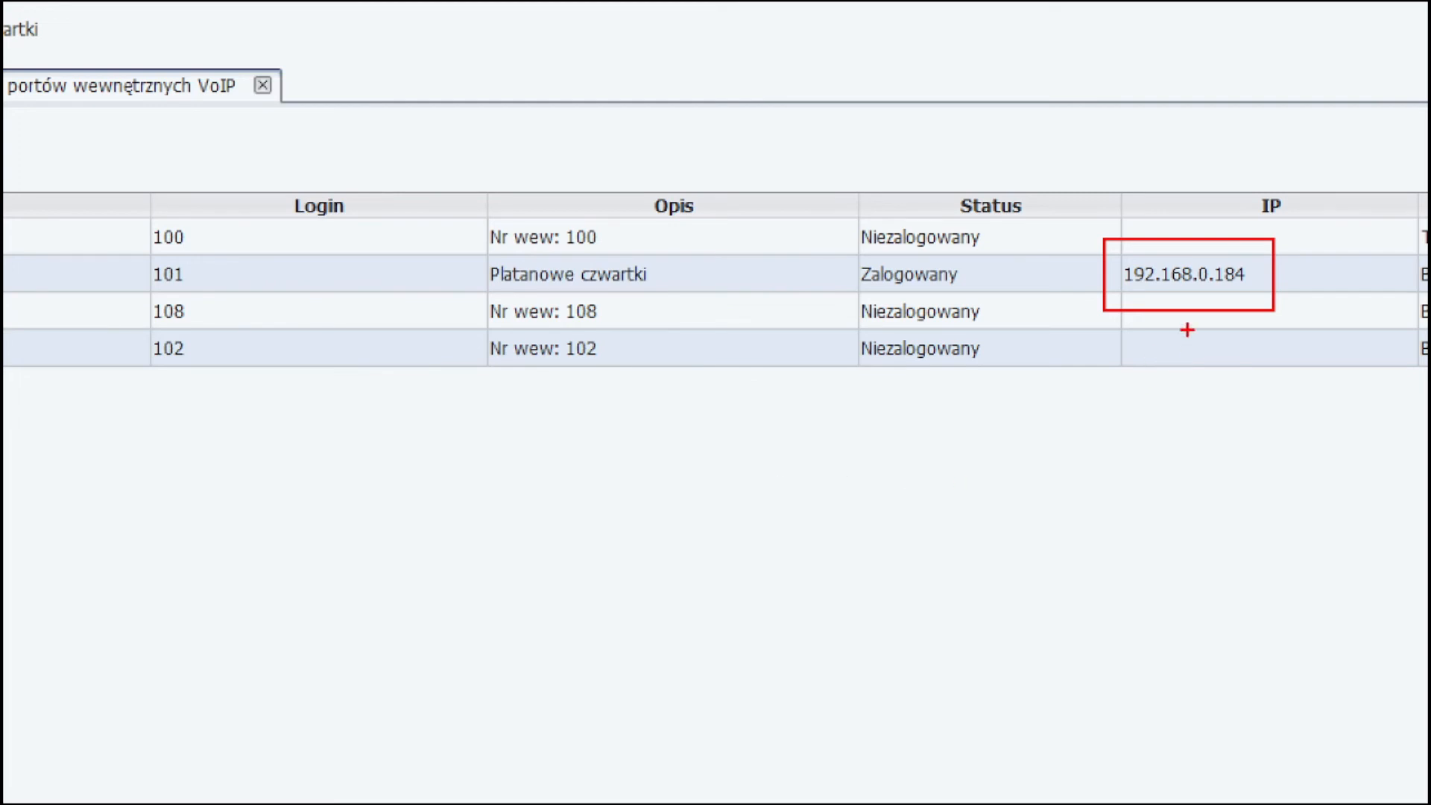
drag(1186, 316, 1174, 461)
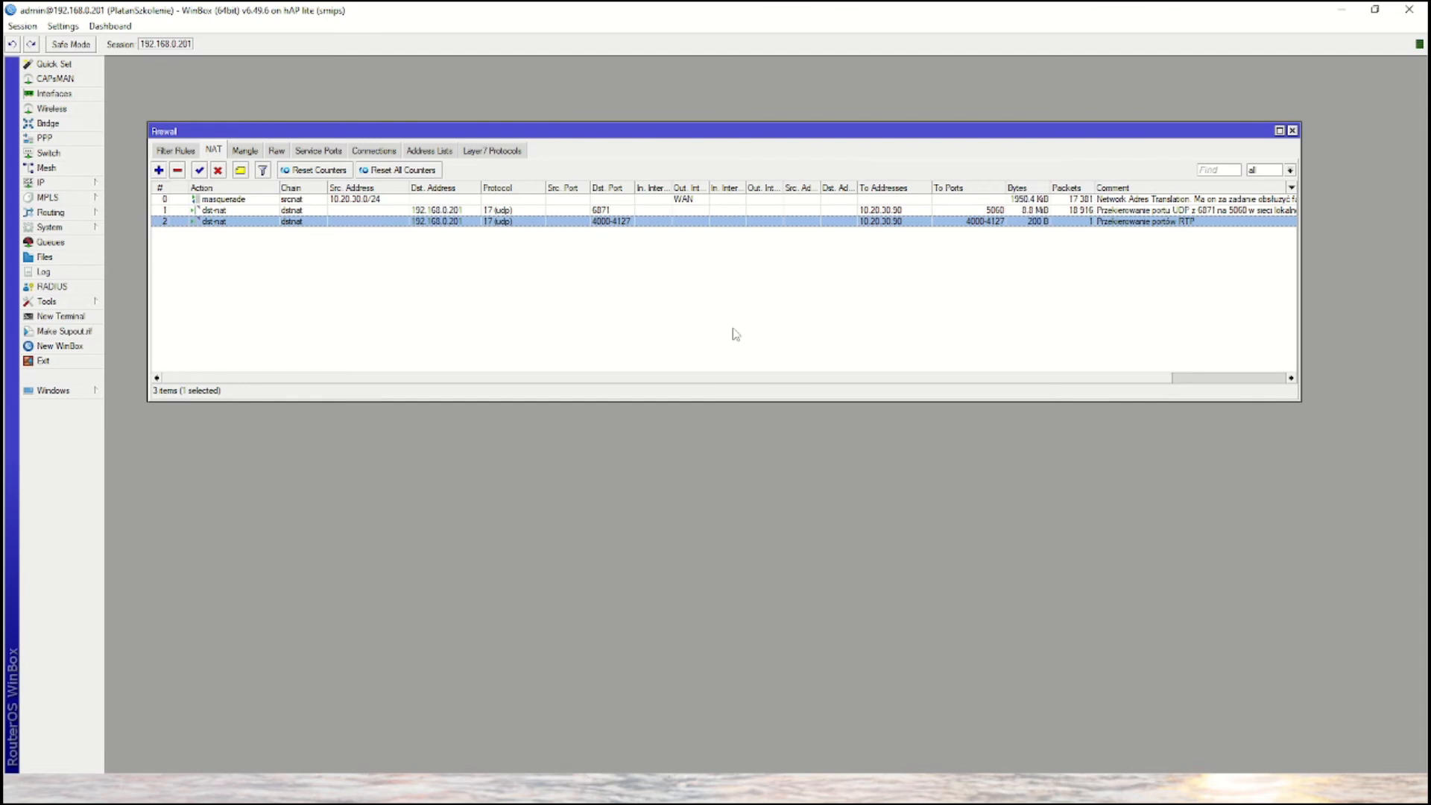
click(242, 784)
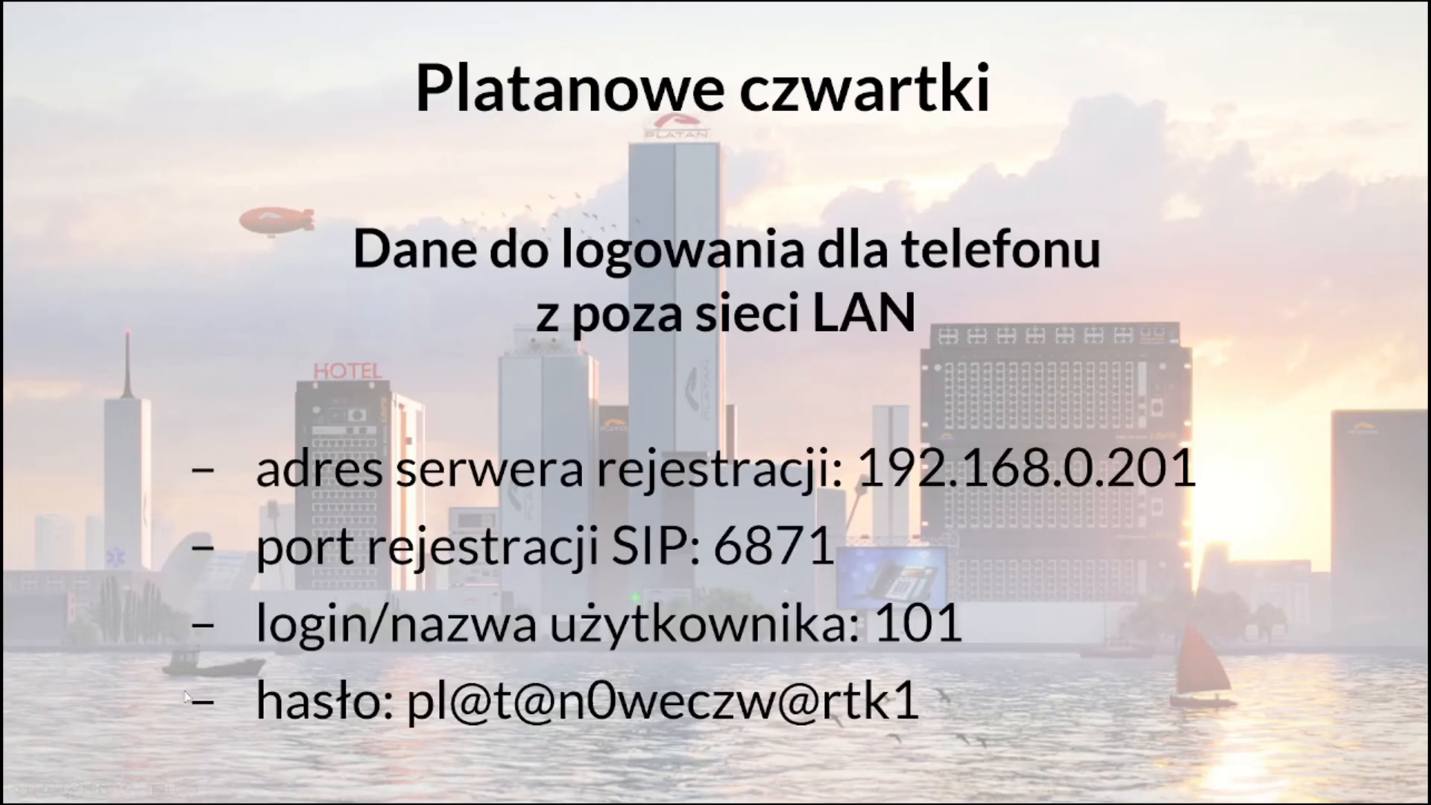
click(221, 588)
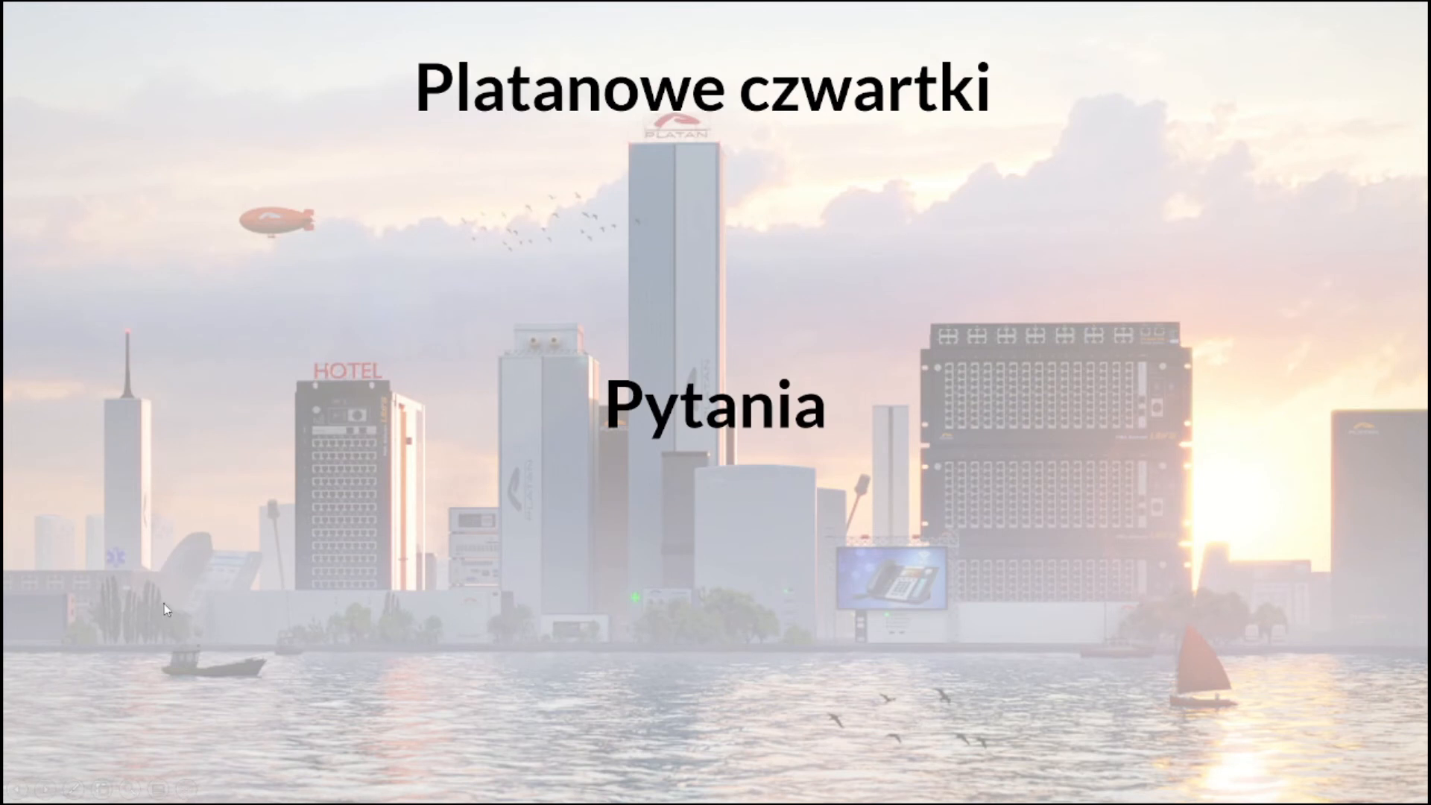